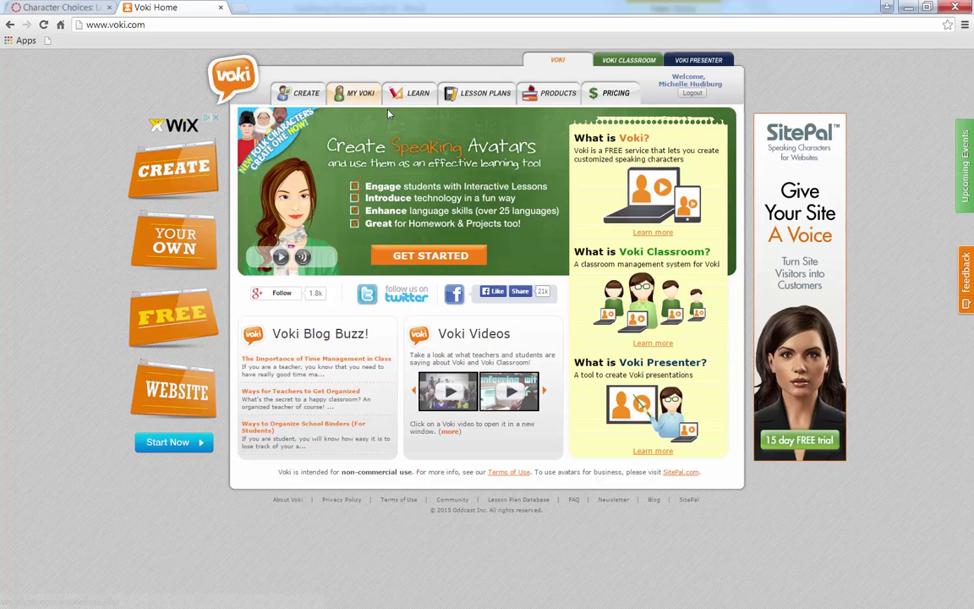
Log out of Voki and view the pricing page comparing the free, Classroom, Presenter and Bundle plans
left_click(423, 257)
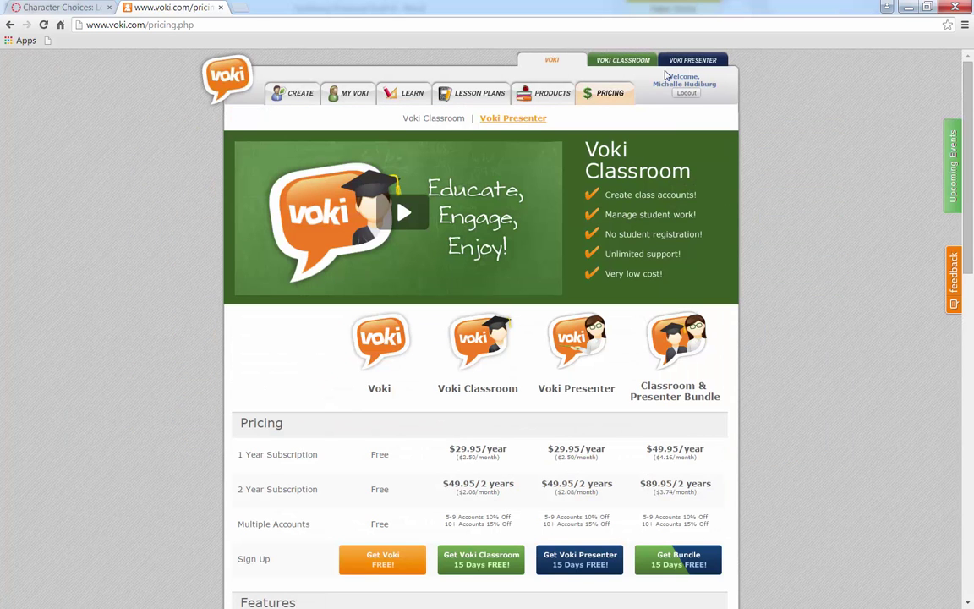
left_click(686, 93)
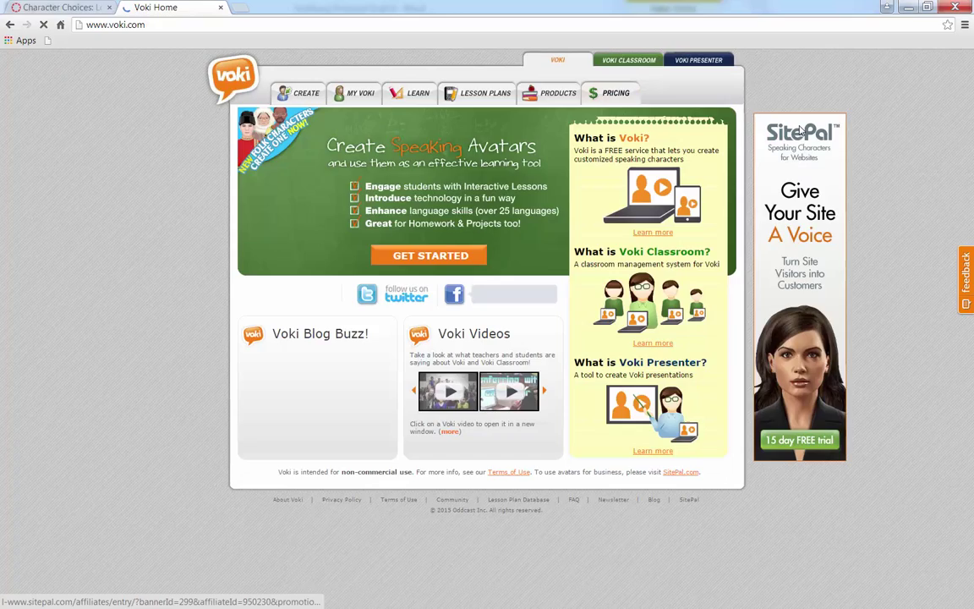
left_click(444, 257)
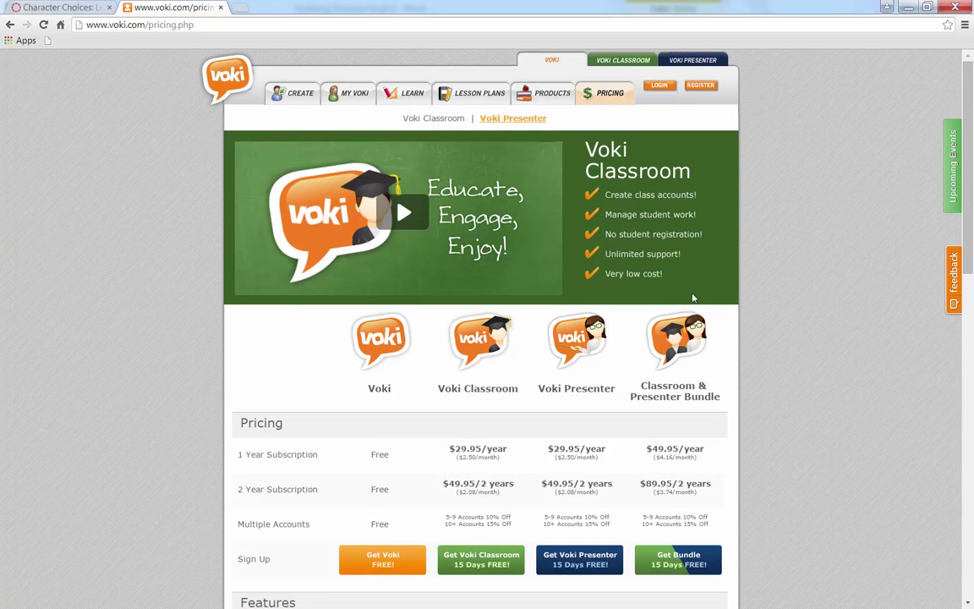
scroll(848, 243, "down", 1)
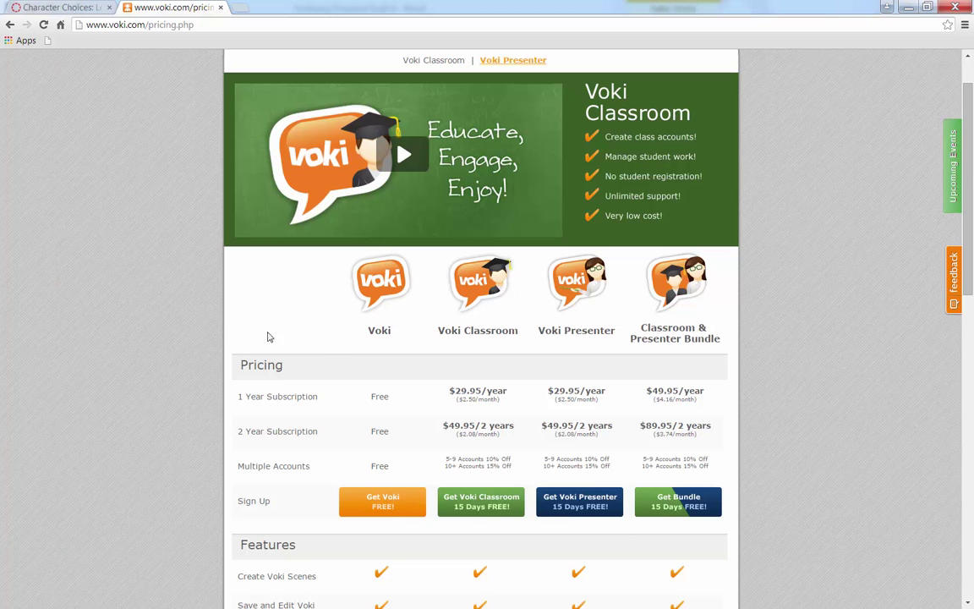
scroll(355, 322, "down", 1)
mouse_move(238, 221)
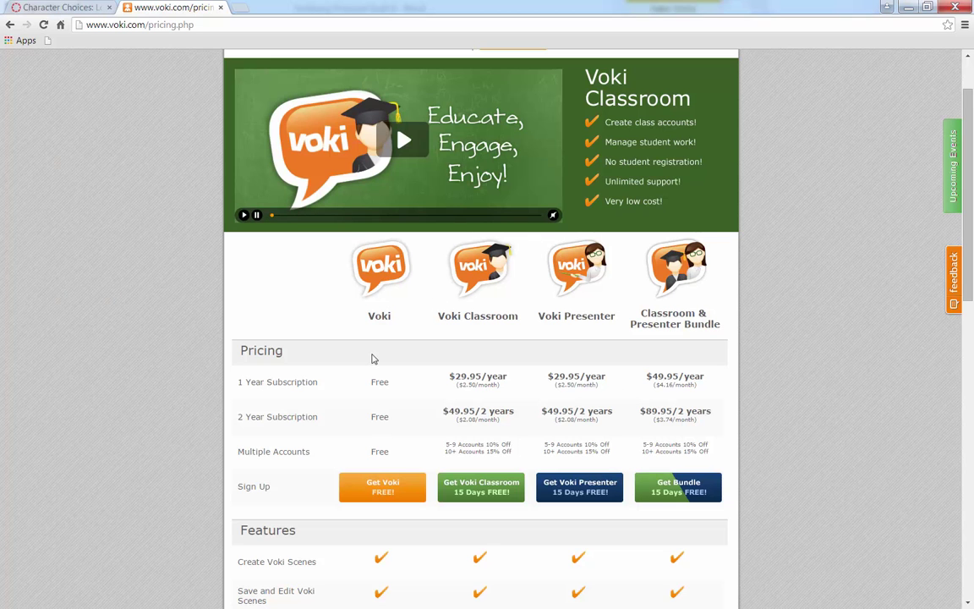
Sign up for a free Voki account and close the check-your-email confirmation message
left_click(381, 486)
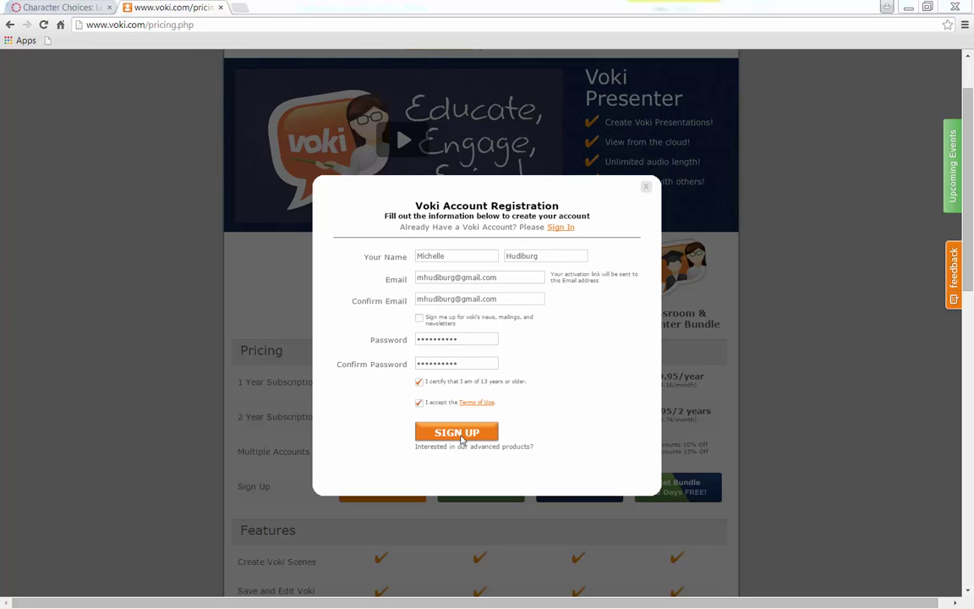
left_click(462, 436)
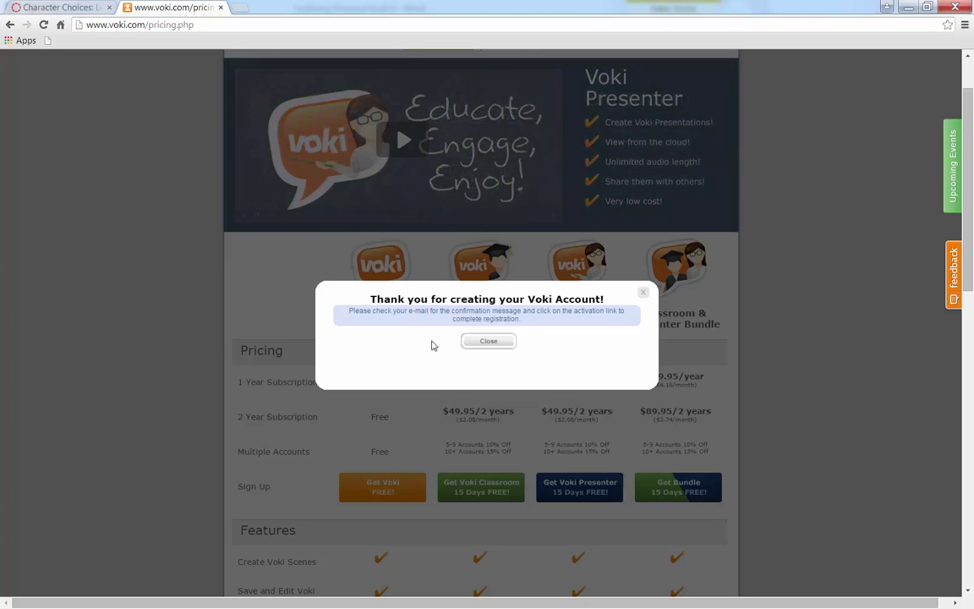
left_click(491, 345)
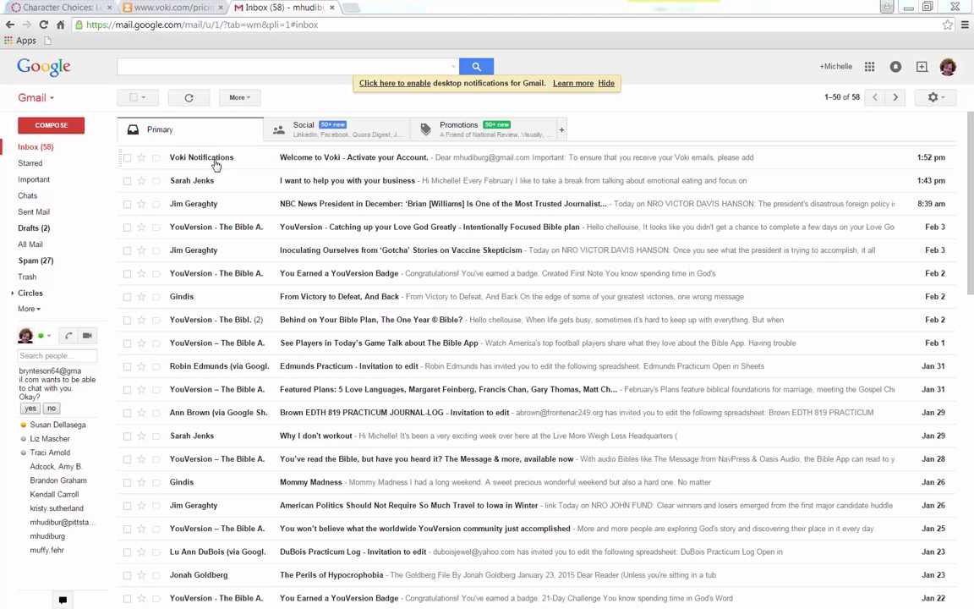
Open the 'Welcome to Voki - Activate your Account' e-mail and follow its activation link
left_click(216, 164)
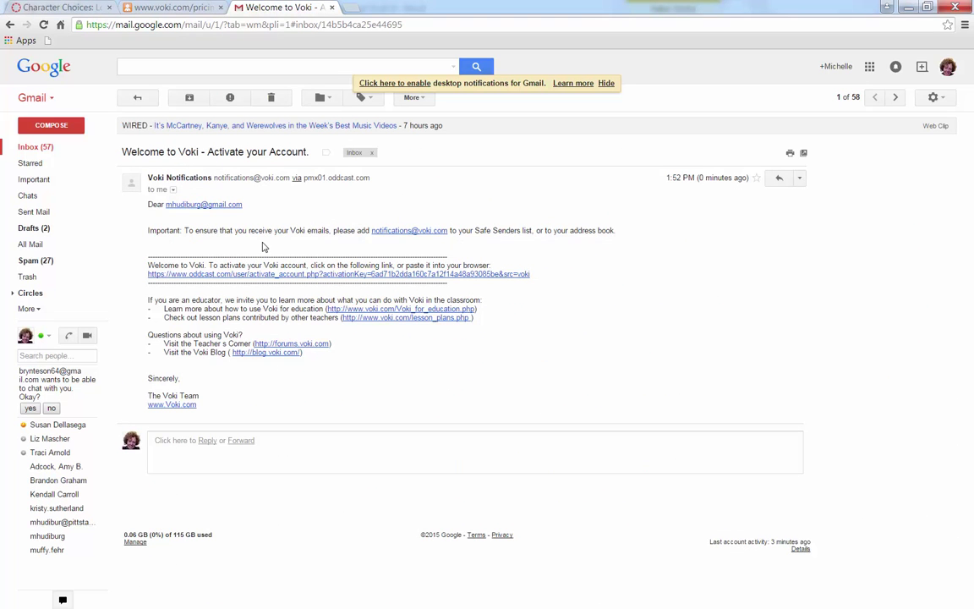
left_click(358, 275)
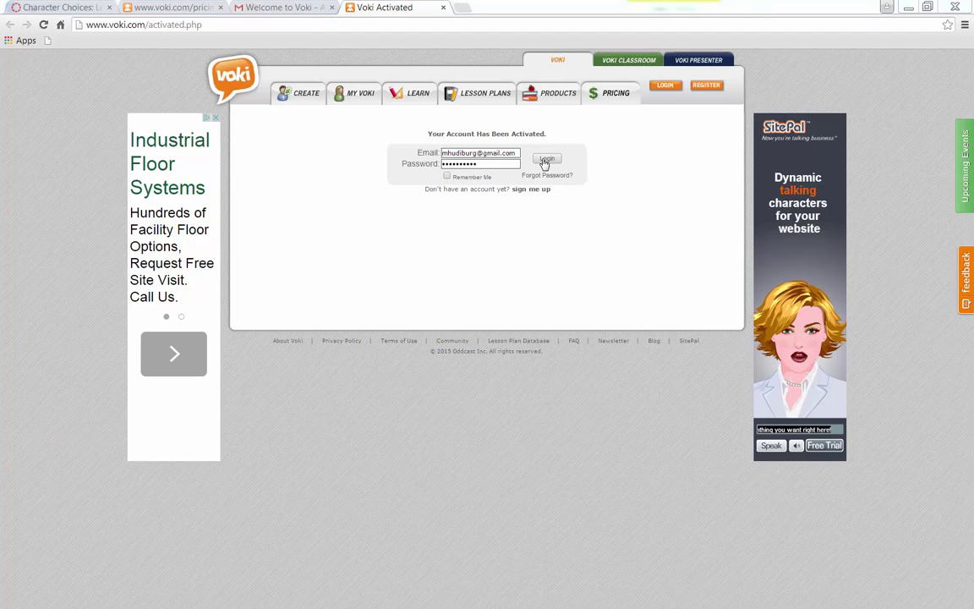
Log in to the activated Voki account, declining Chrome's offer to save the password
left_click(546, 159)
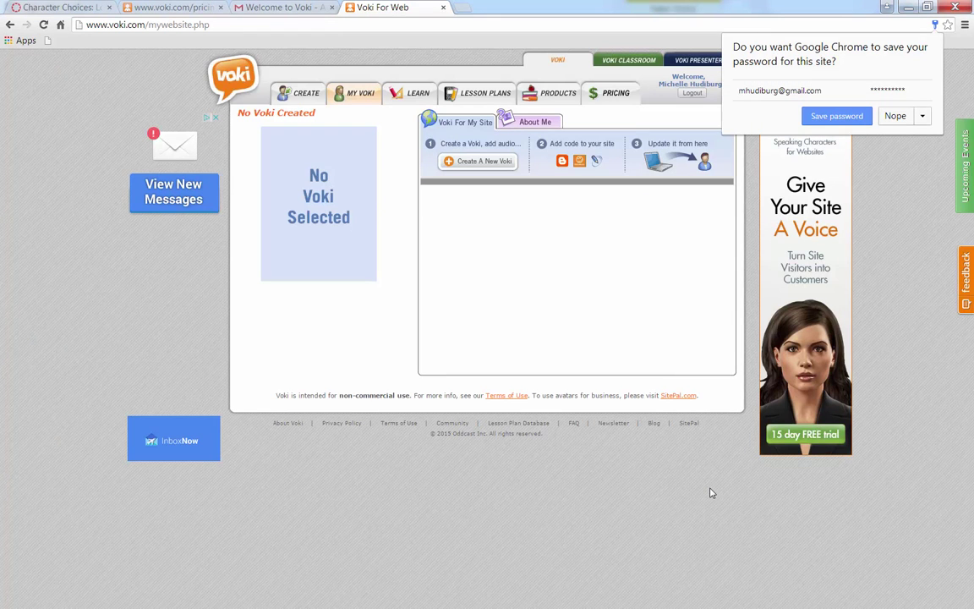
left_click(896, 116)
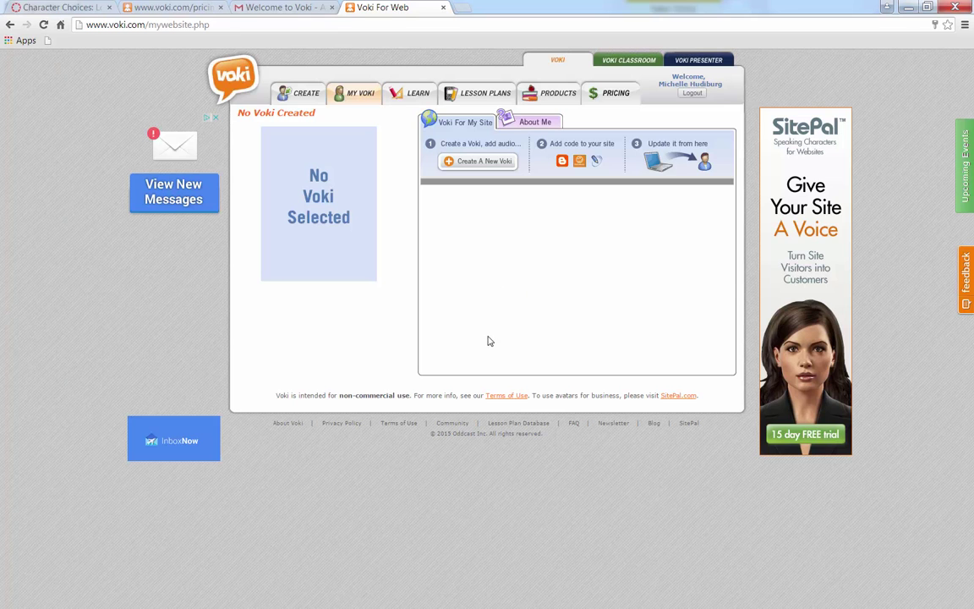
Create a new Voki and bring up its character style gallery under Customize Your Character
left_click(463, 163)
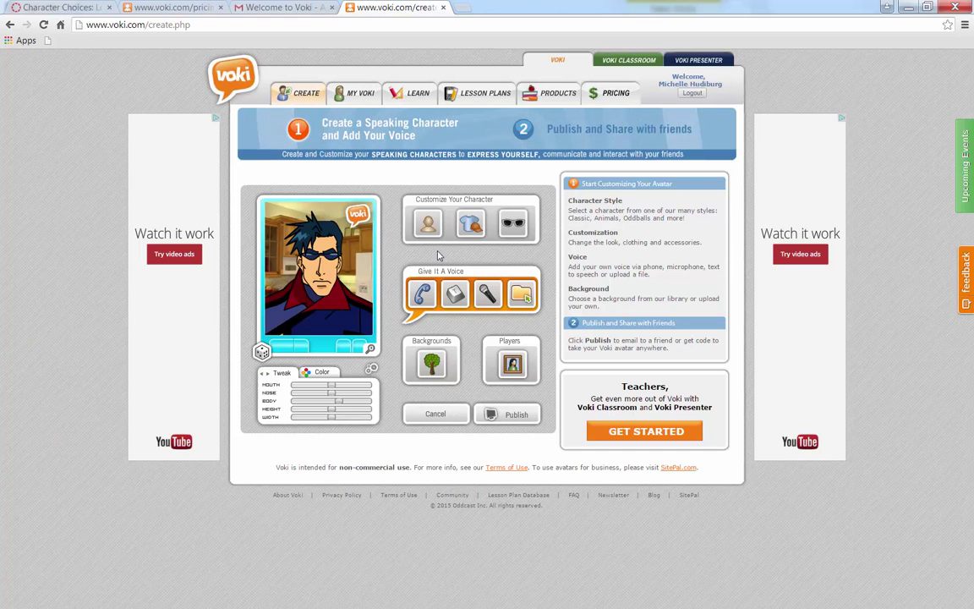
left_click(428, 223)
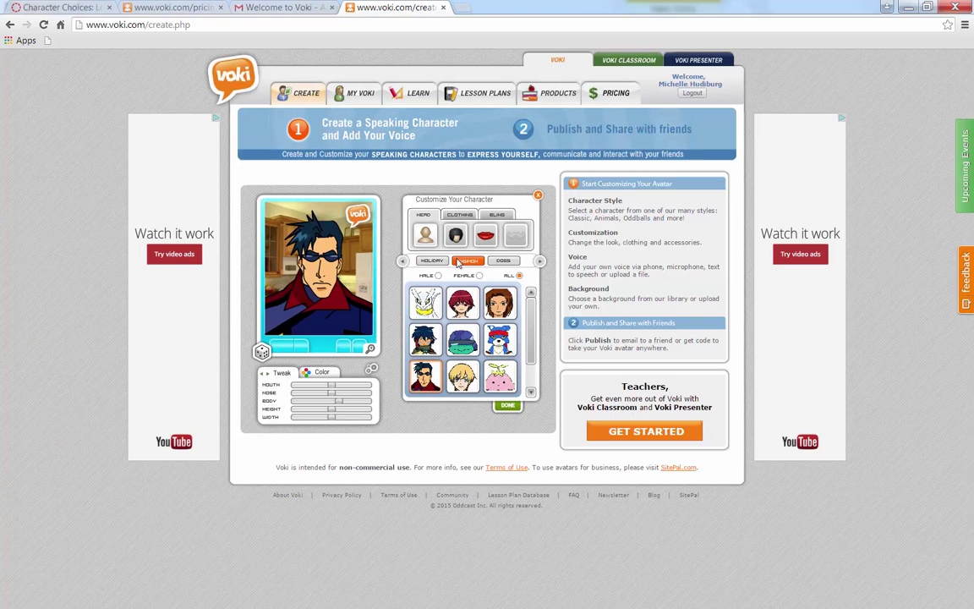
Page through the character categories, viewing the Smilies, Fantasy and Folk characters
left_click(540, 263)
left_click(540, 263)
left_click(539, 263)
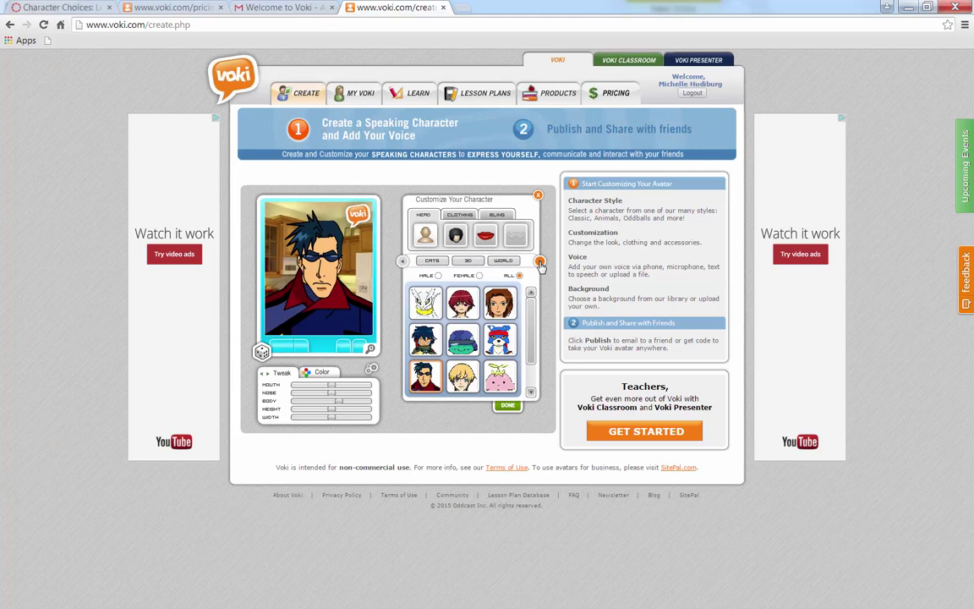
left_click(540, 263)
left_click(540, 263)
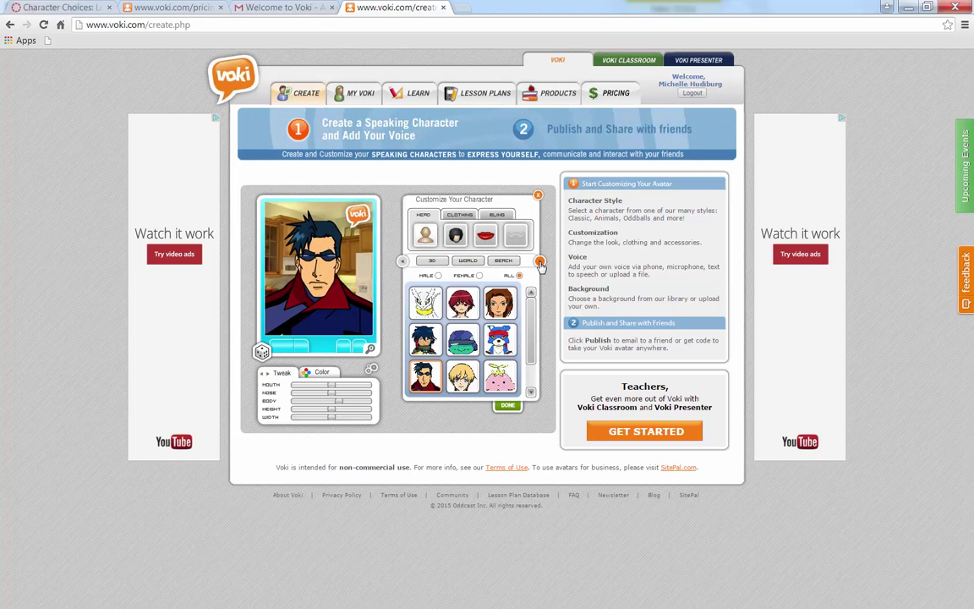
left_click(539, 263)
left_click(539, 263)
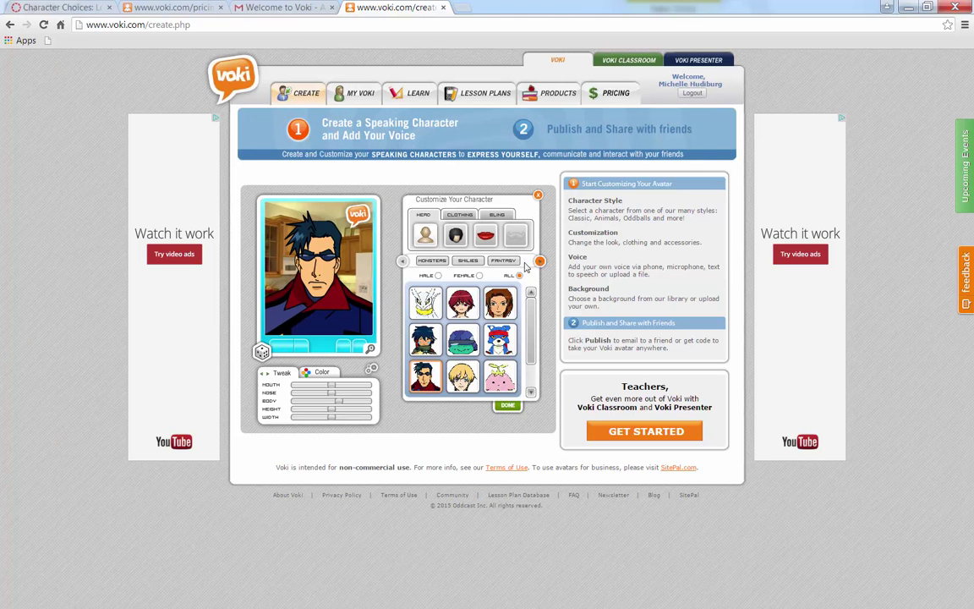
left_click(467, 261)
left_click(539, 262)
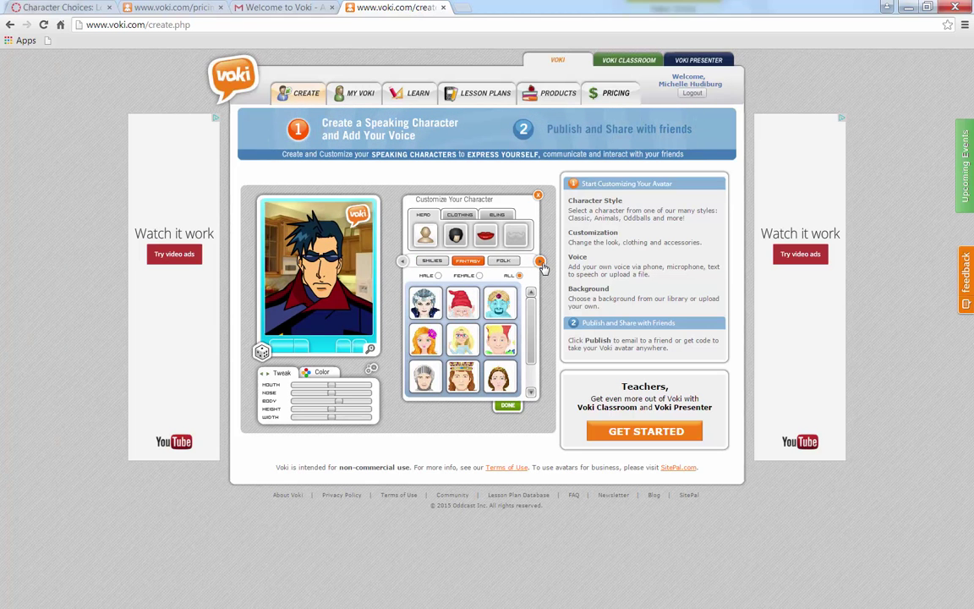
left_click(539, 262)
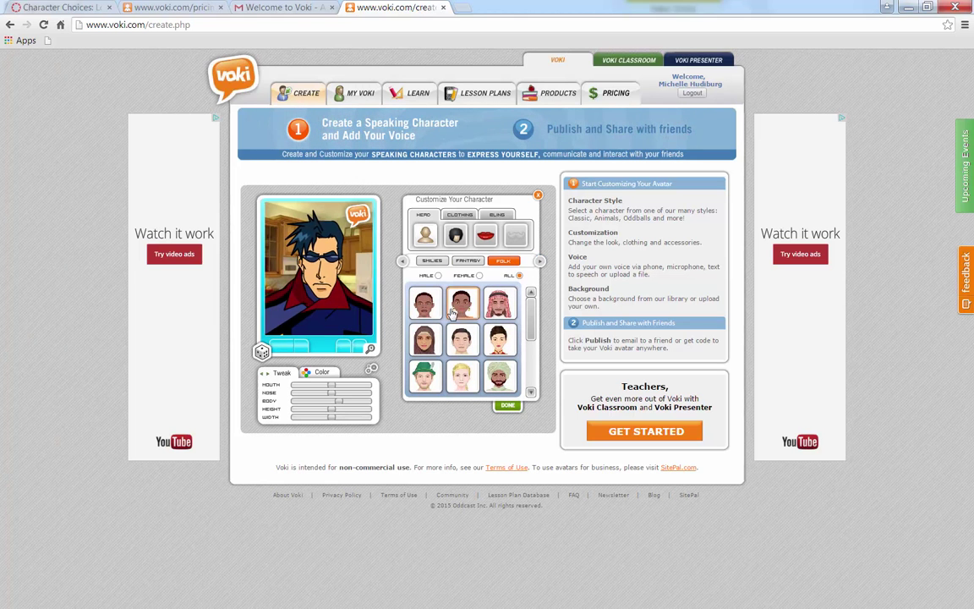
left_click_drag(534, 313, 526, 380)
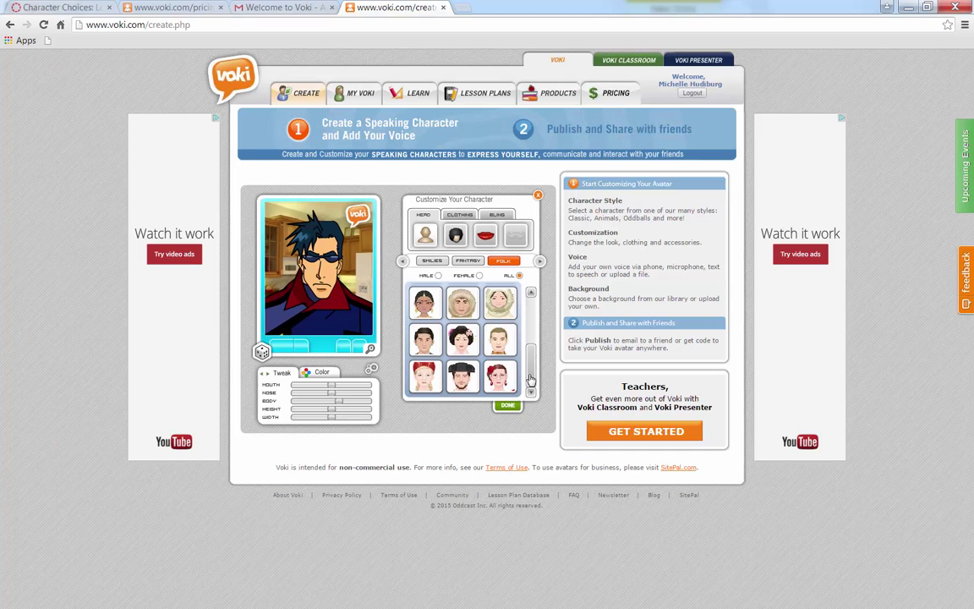
left_click_drag(530, 381, 531, 295)
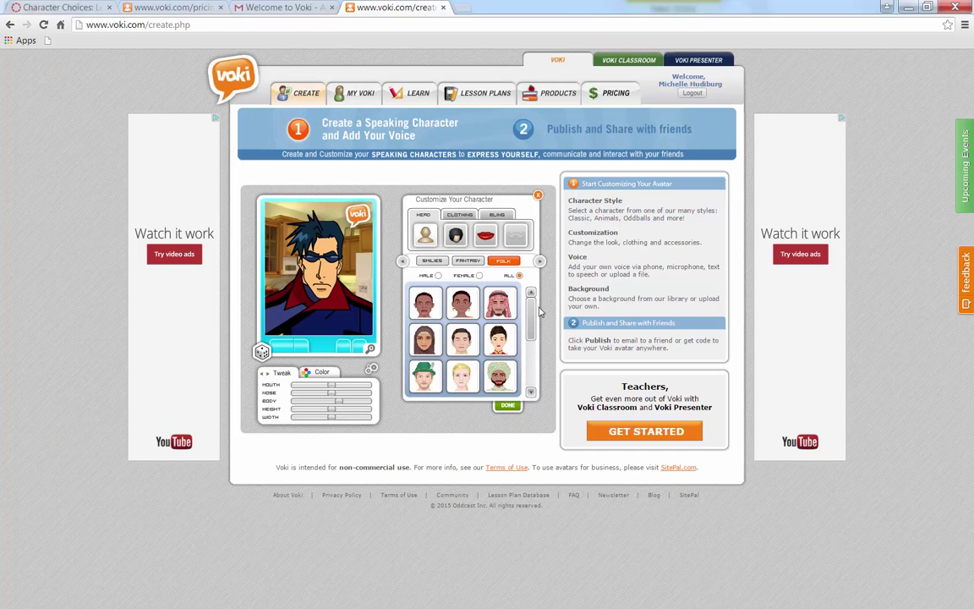
Select the Classic category and scroll through its rows of faces
left_click(540, 262)
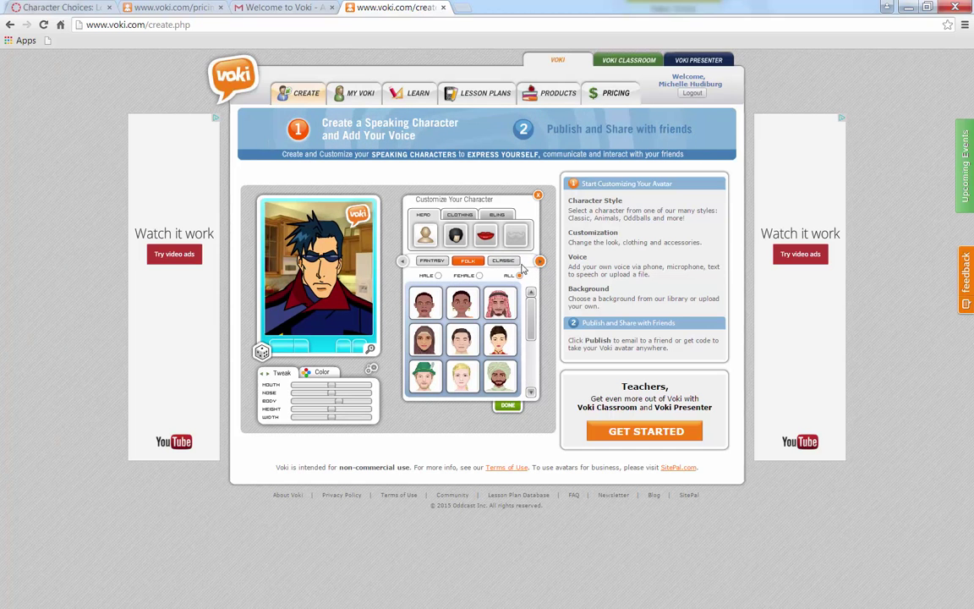
left_click(502, 260)
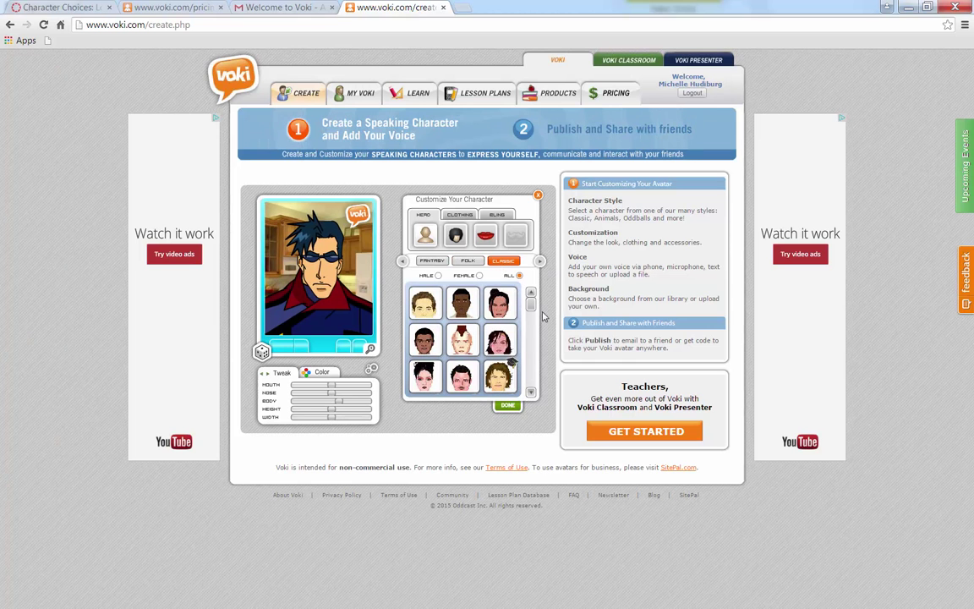
scroll(533, 319, "up", 3)
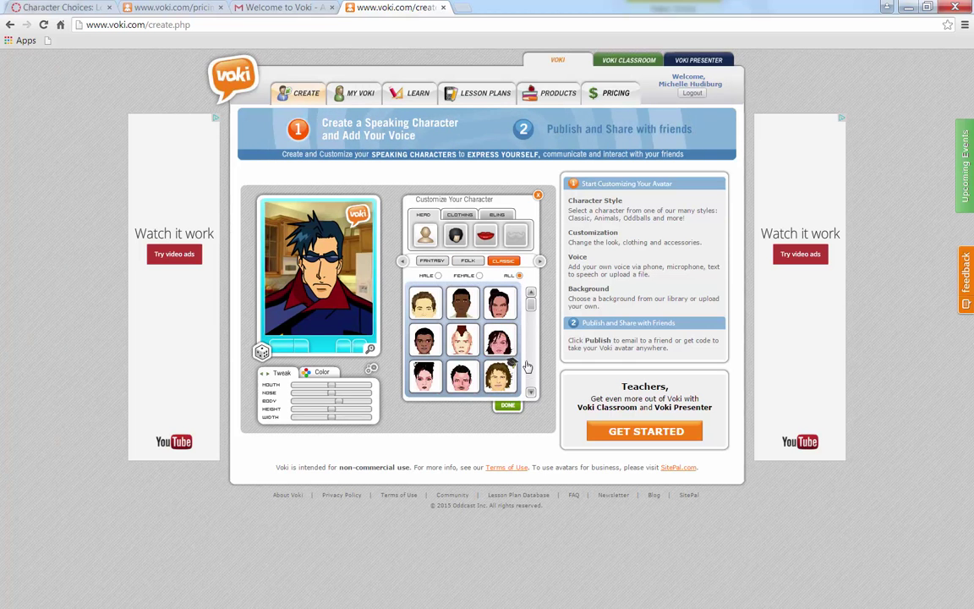
left_click(531, 392)
left_click(531, 392)
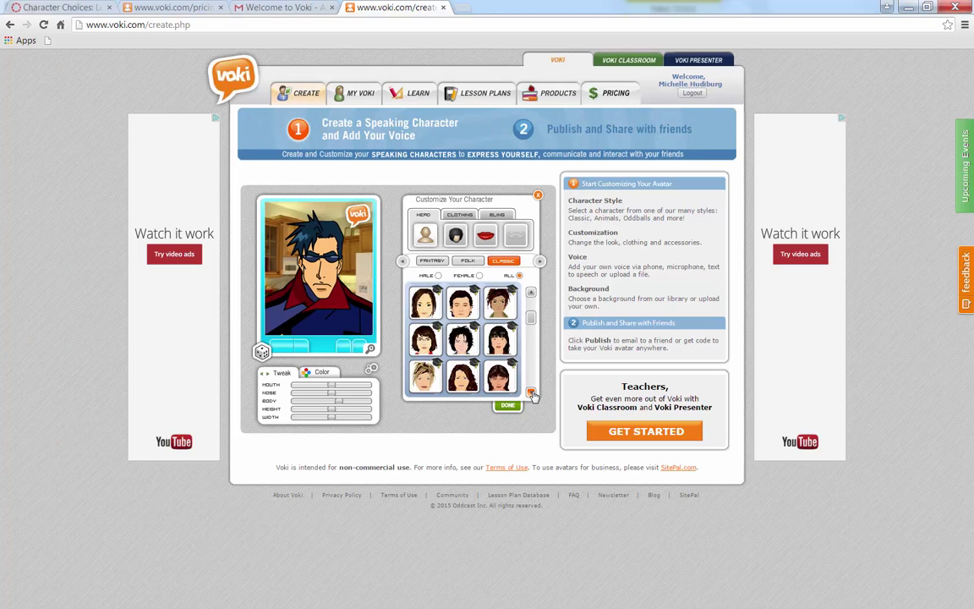
left_click(531, 293)
left_click(531, 294)
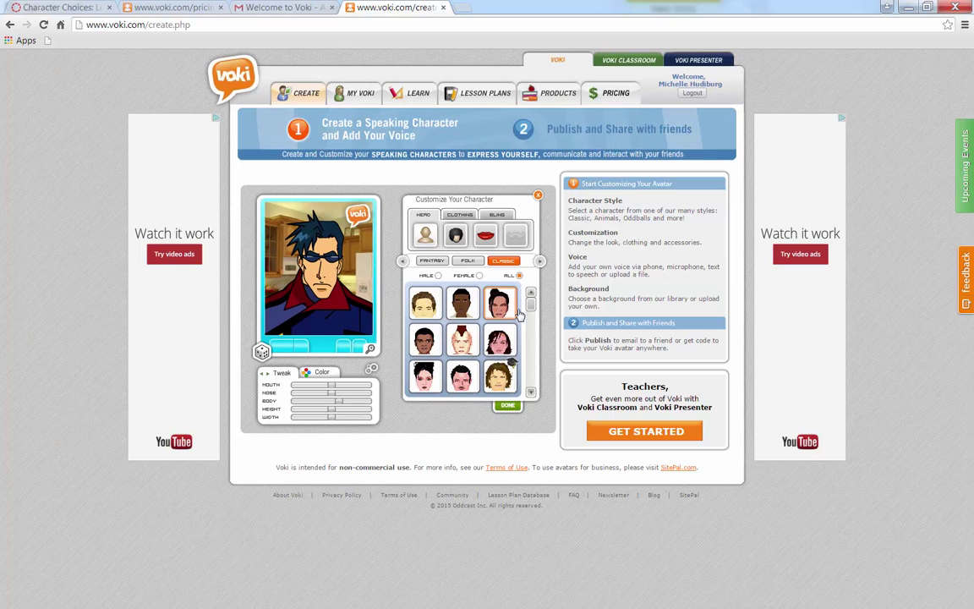
left_click(540, 263)
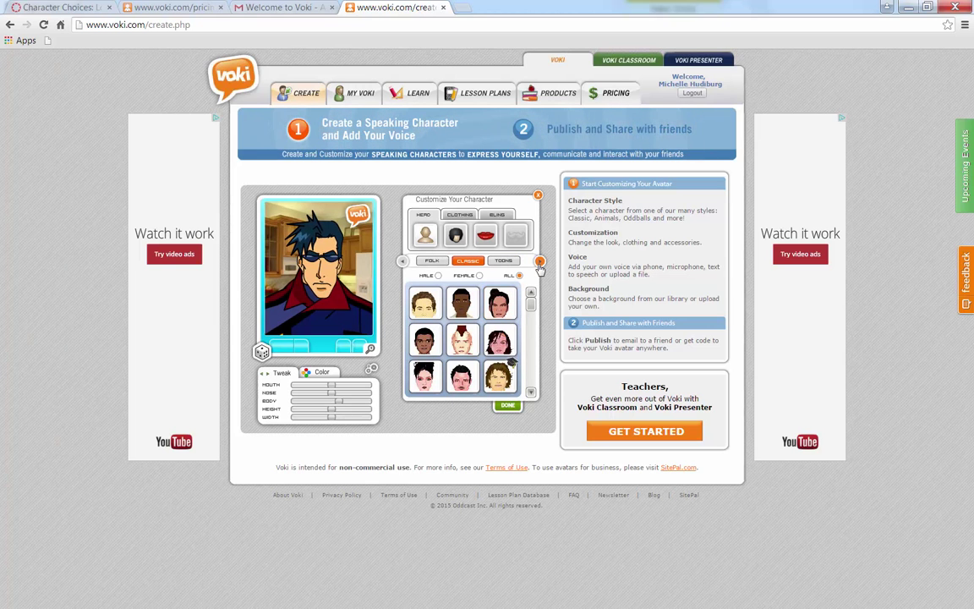
Choose the dark-haired Classic woman and give her a short black bob hairstyle
left_click(418, 383)
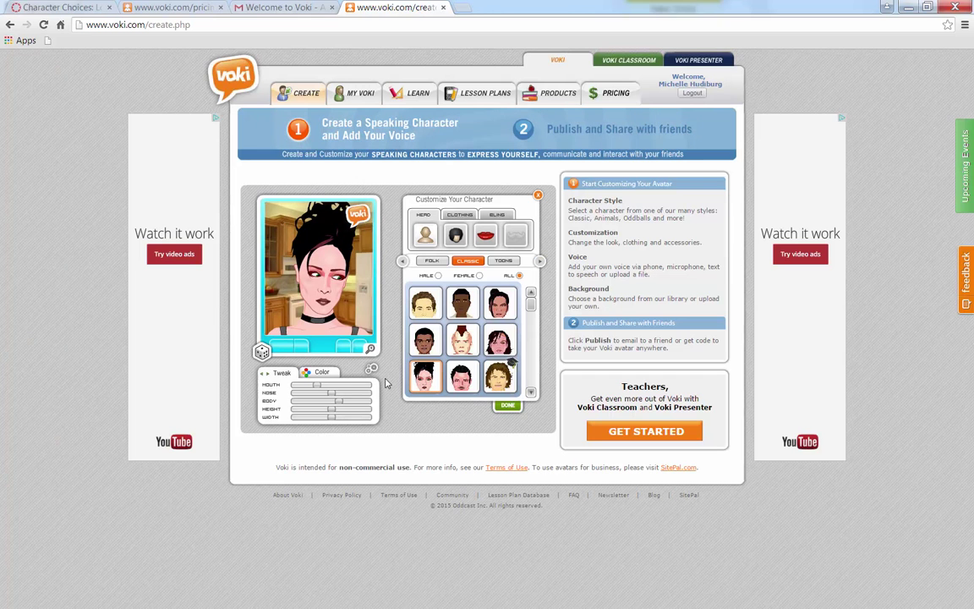
left_click(456, 237)
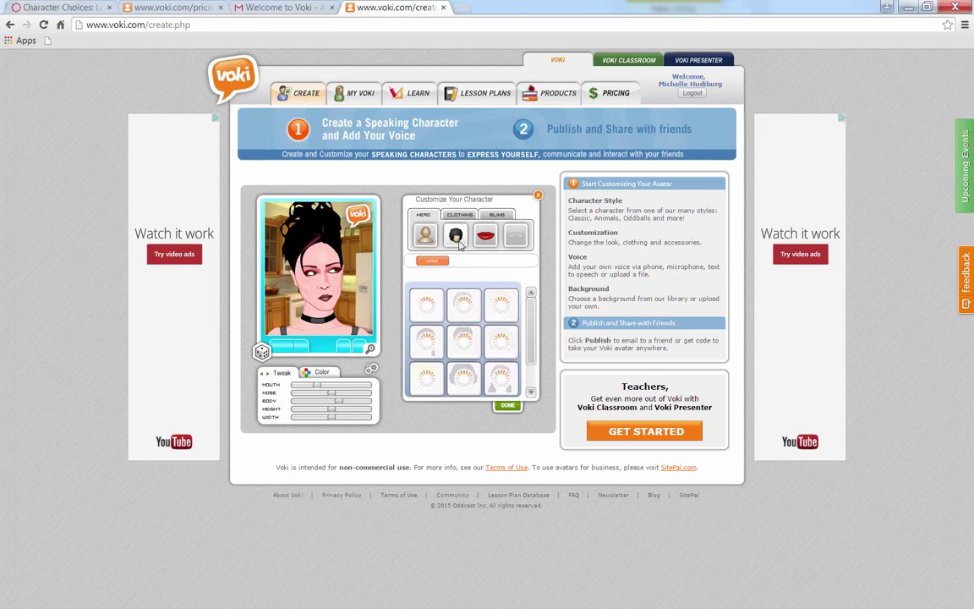
scroll(533, 376, "down", 1)
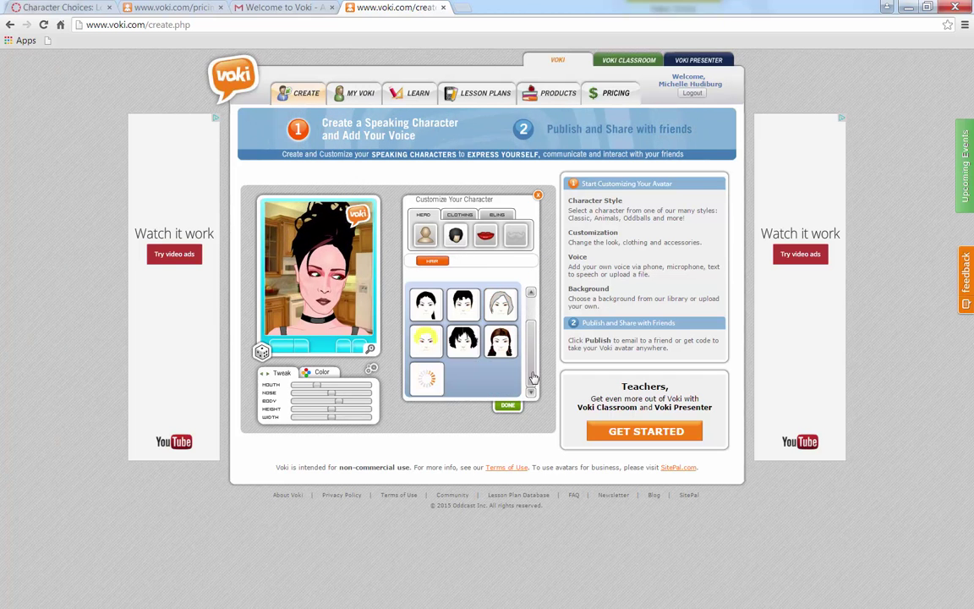
left_click(432, 352)
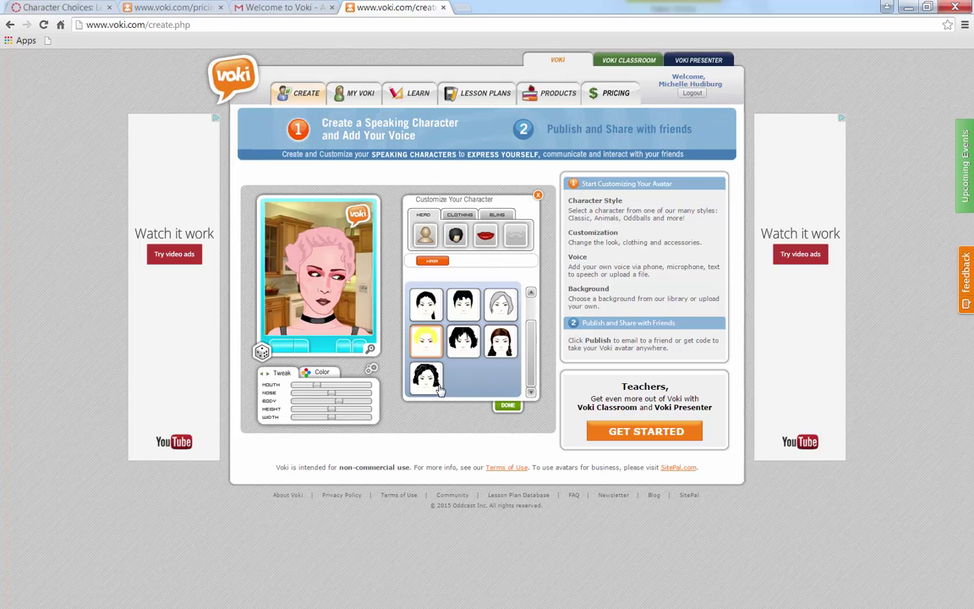
left_click(463, 339)
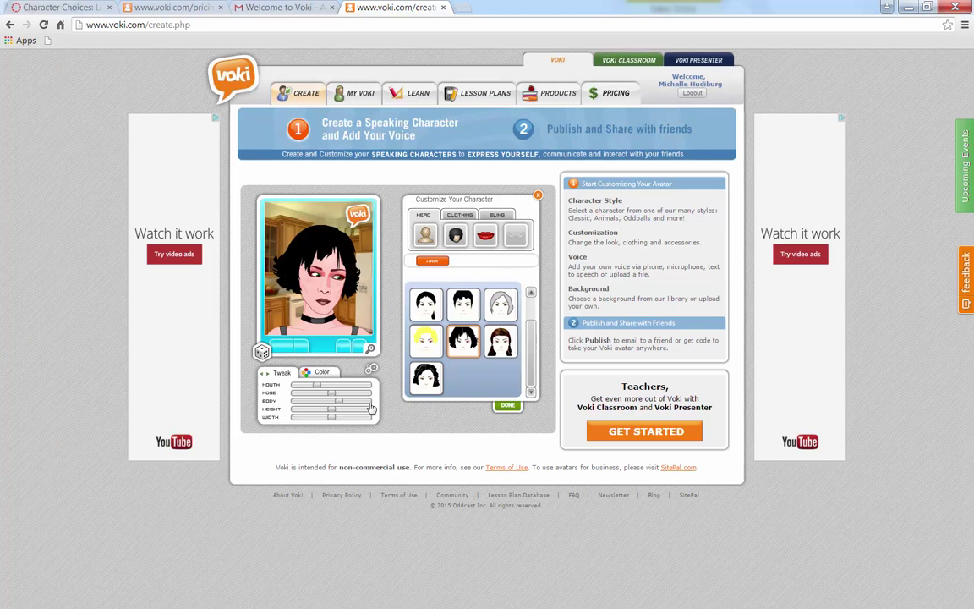
left_click(321, 372)
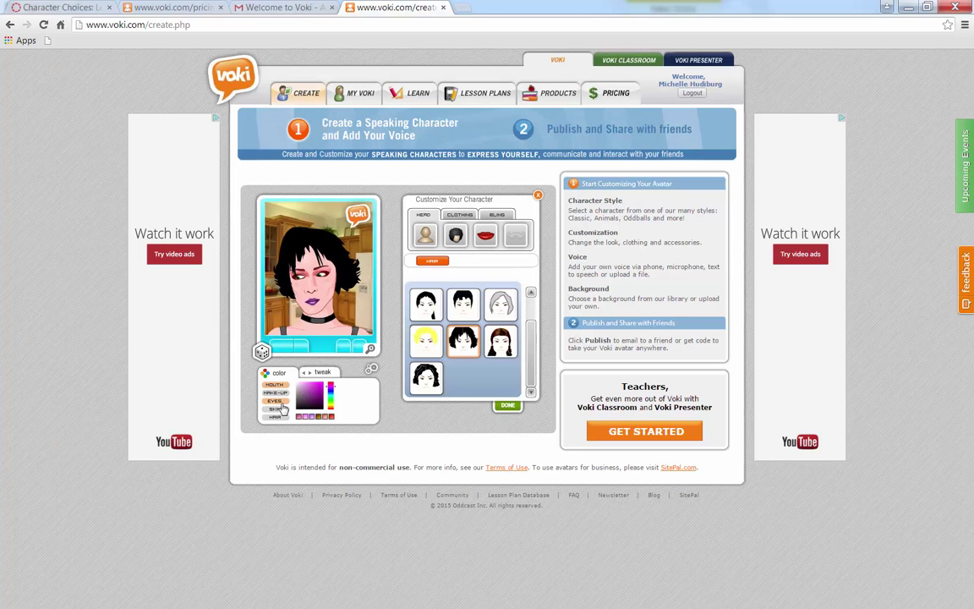
Give the avatar pink eye make-up and lighten her skin to a pale tone
left_click(274, 393)
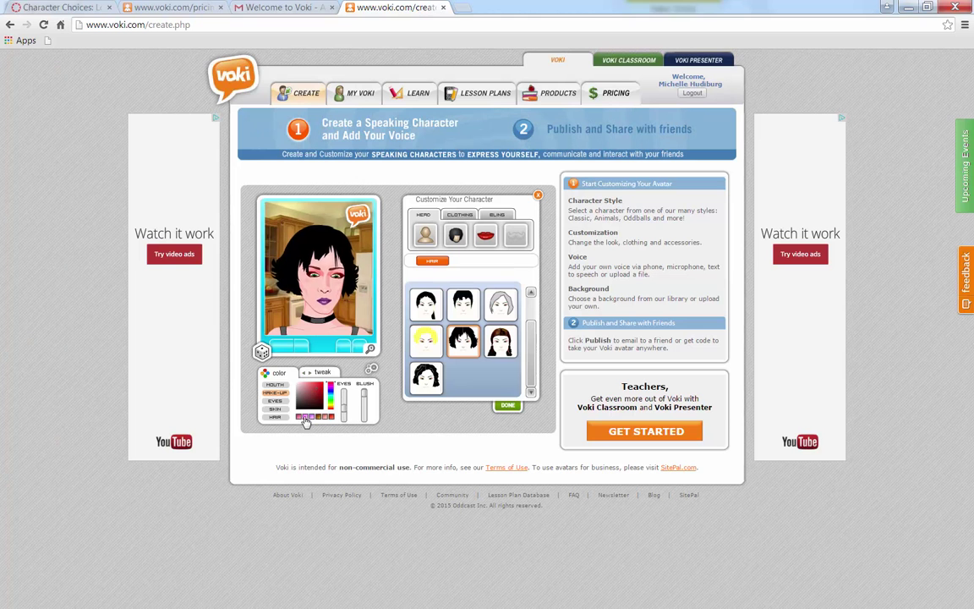
left_click(307, 417)
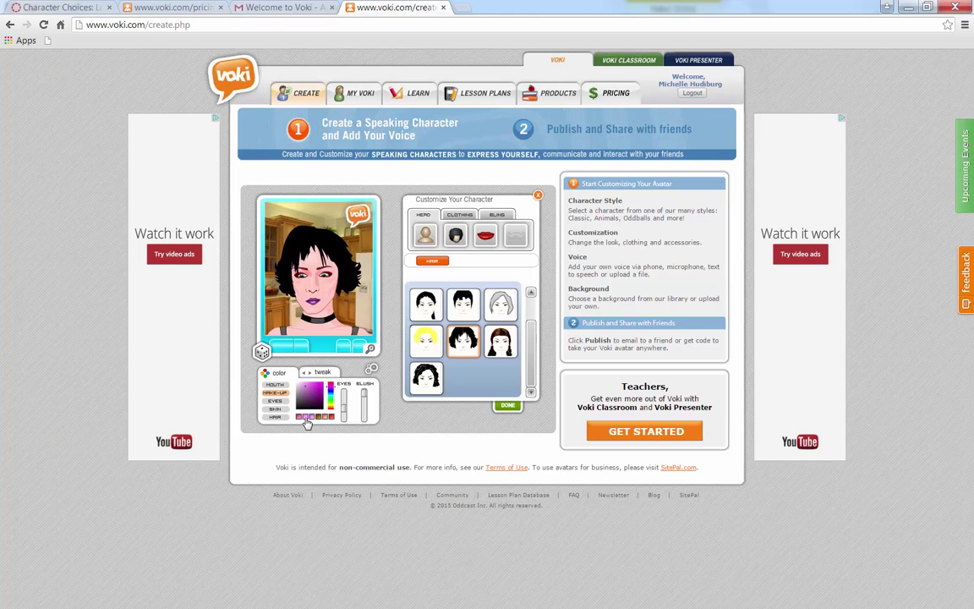
left_click(276, 400)
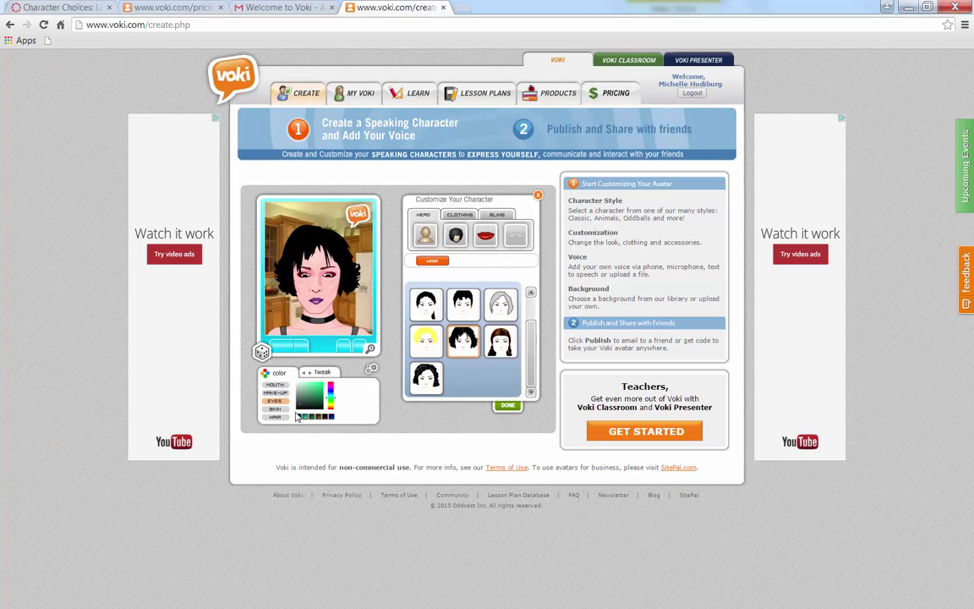
left_click(277, 409)
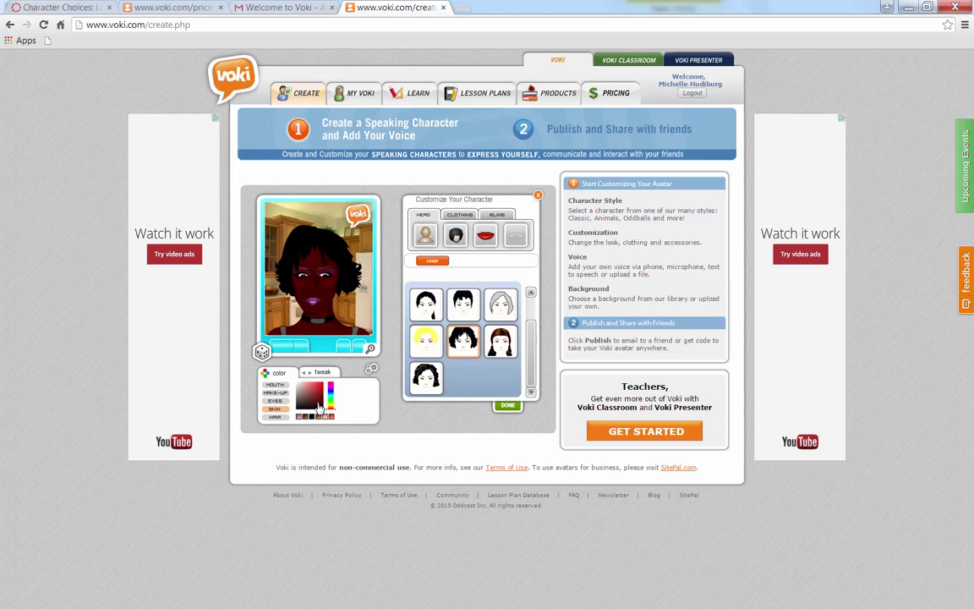
left_click_drag(320, 408, 300, 410)
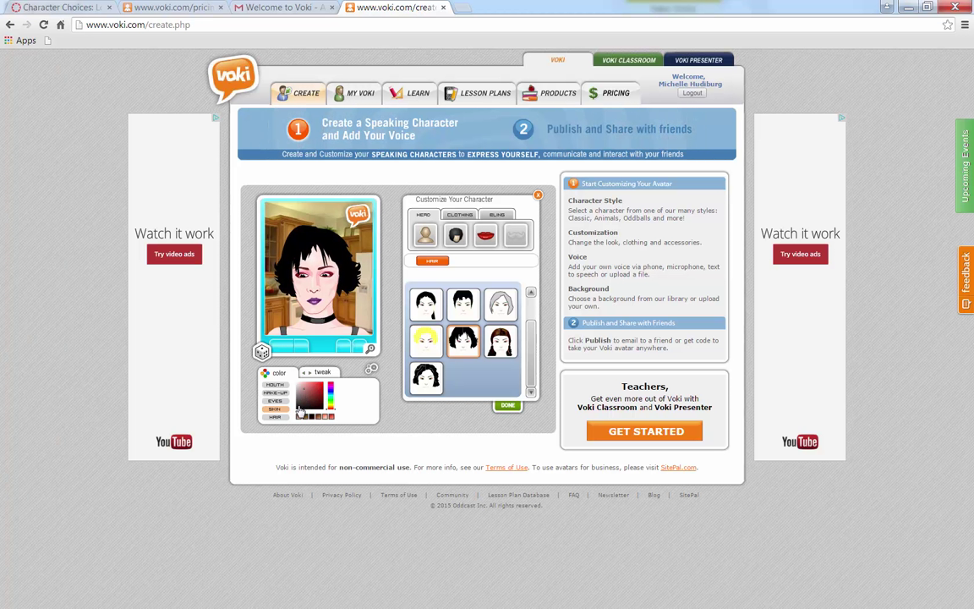
Try golden, lime and auburn hair colours, then set the hair back to black
left_click(272, 418)
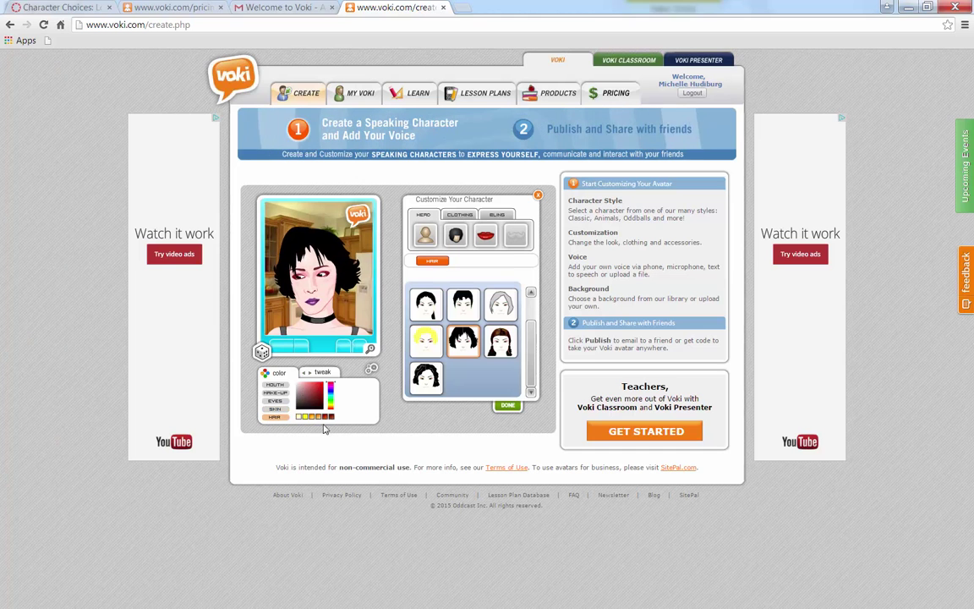
left_click(306, 417)
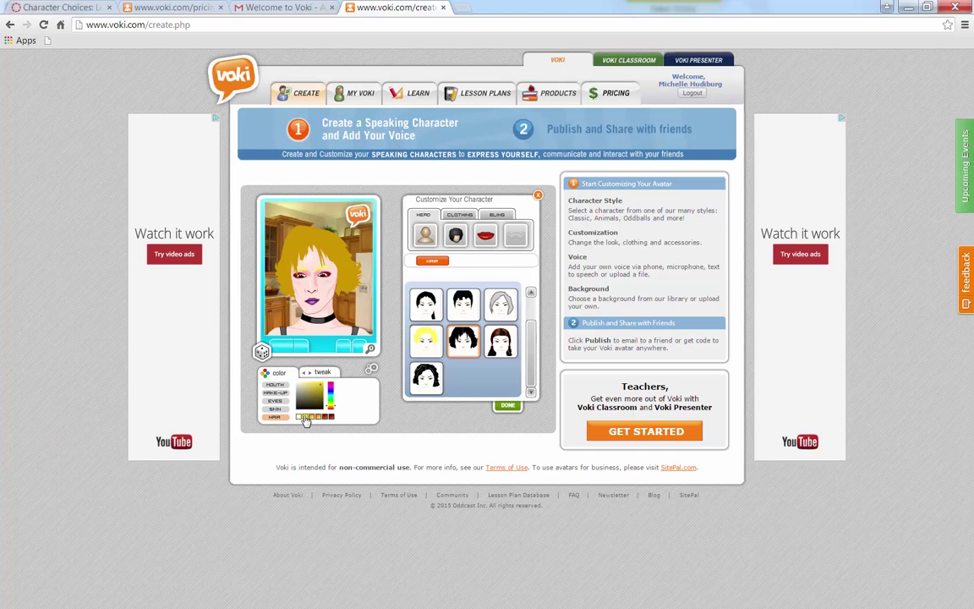
left_click(307, 417)
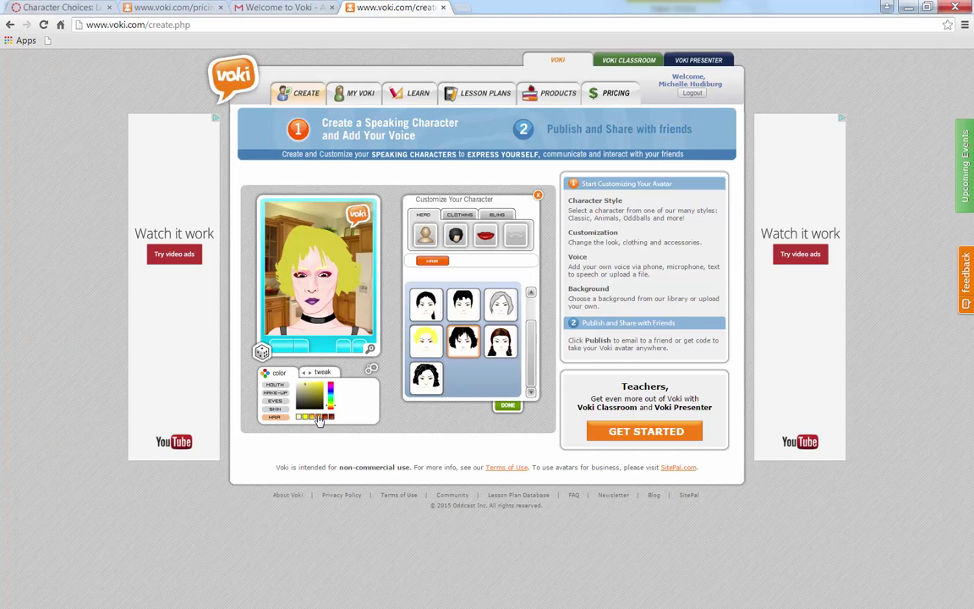
left_click(319, 417)
left_click(324, 418)
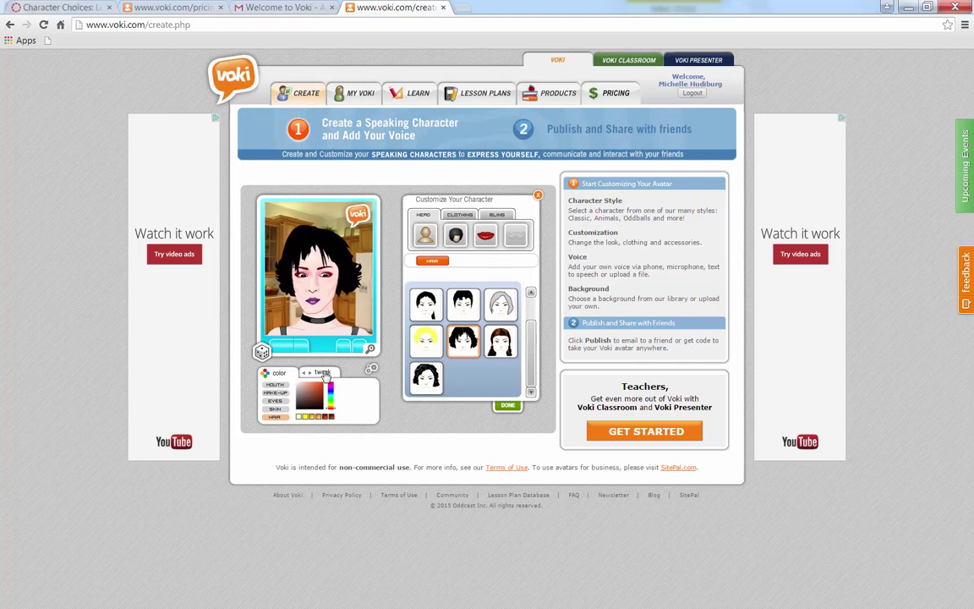
left_click(322, 372)
Adjust the mouth and nose Tweak sliders and switch the avatar to a different mouth style
left_click_drag(318, 389, 334, 390)
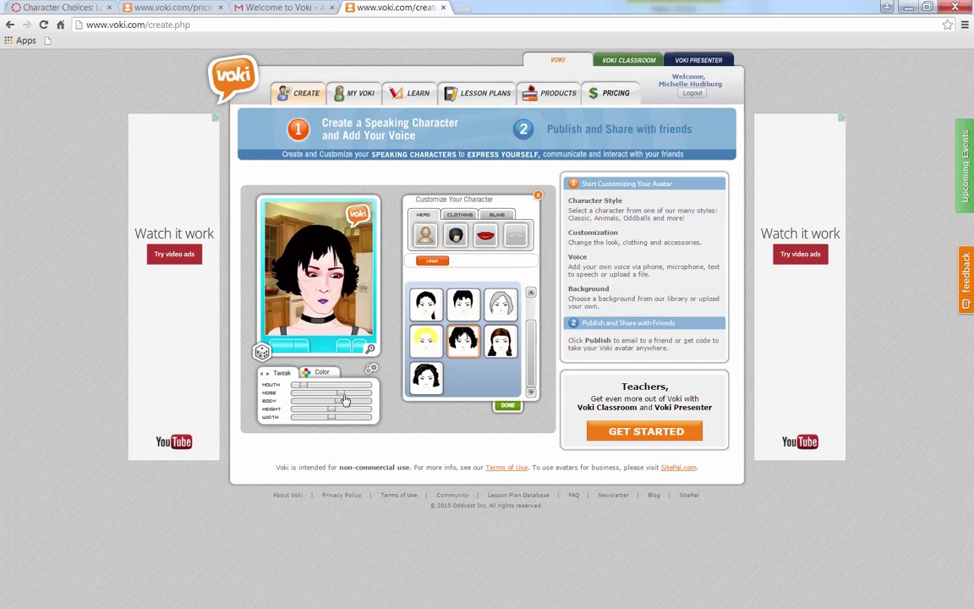
left_click_drag(354, 399, 344, 421)
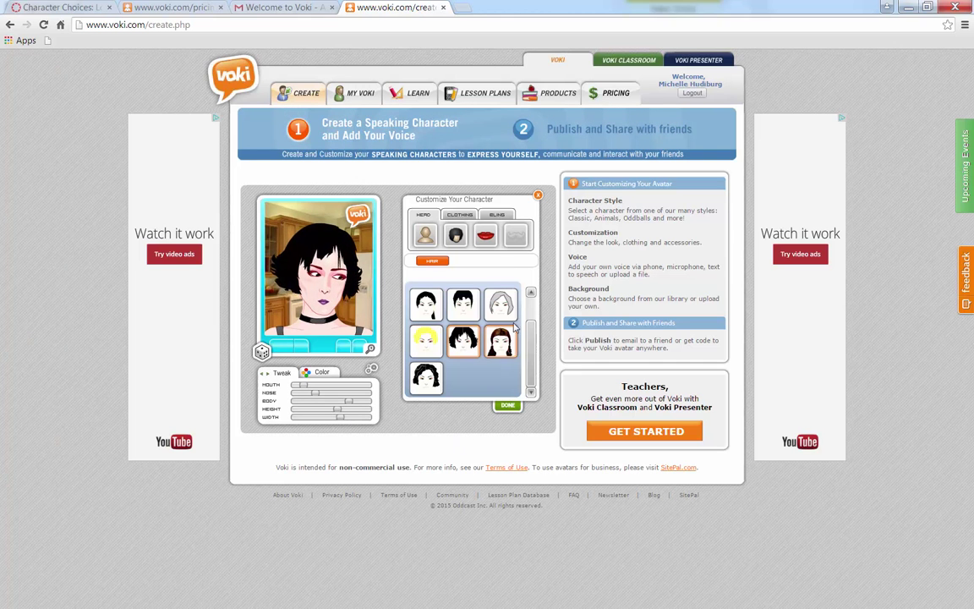
left_click(488, 239)
left_click(460, 341)
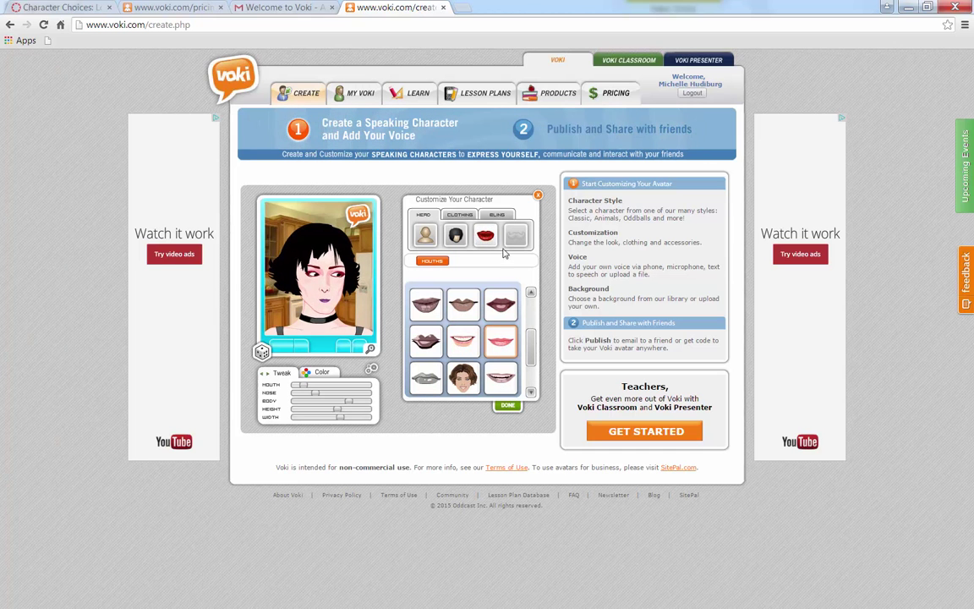
Try the yellow V-neck top, then dress the avatar in the brown jacket
left_click(457, 216)
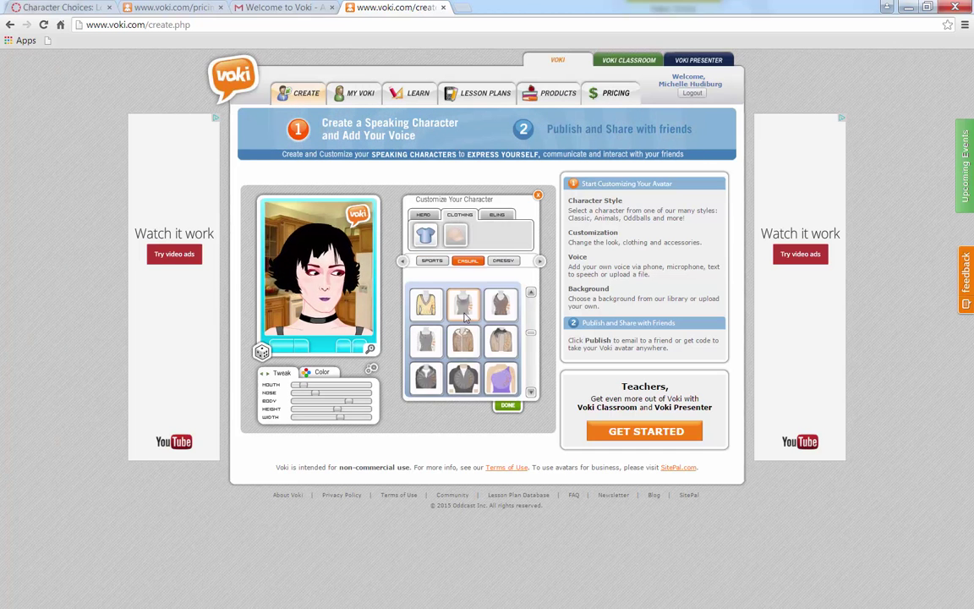
left_click(424, 309)
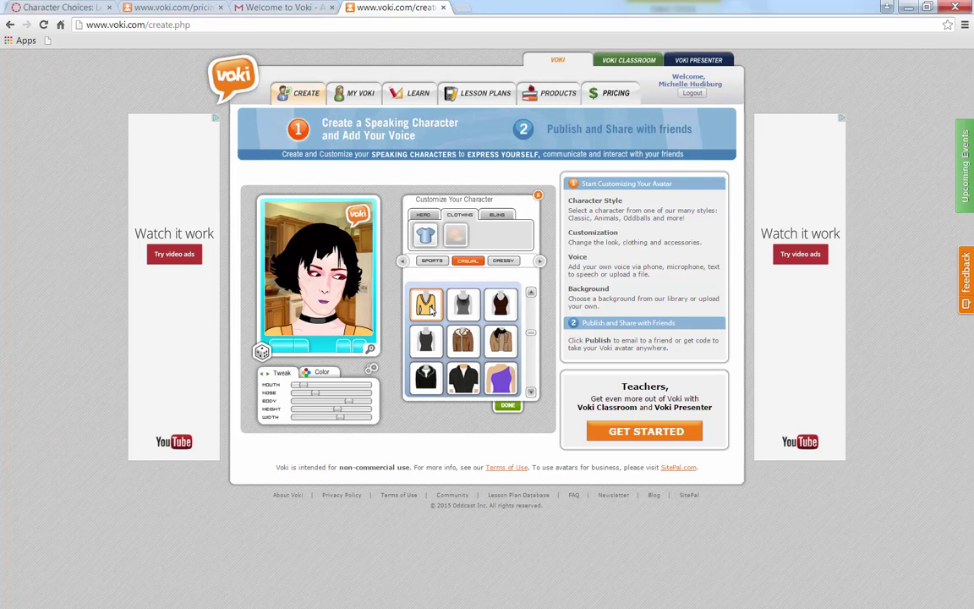
left_click(494, 353)
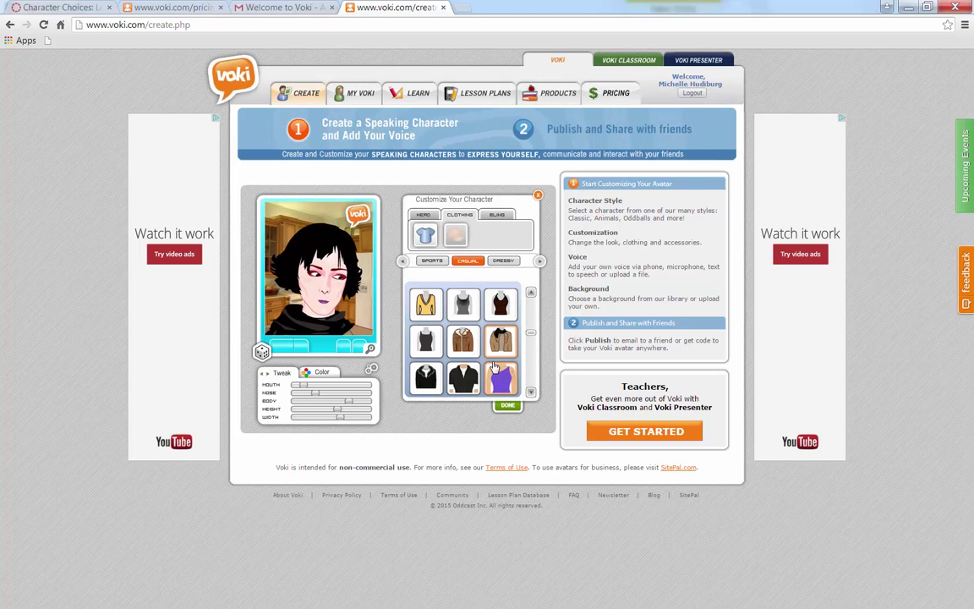
left_click(497, 214)
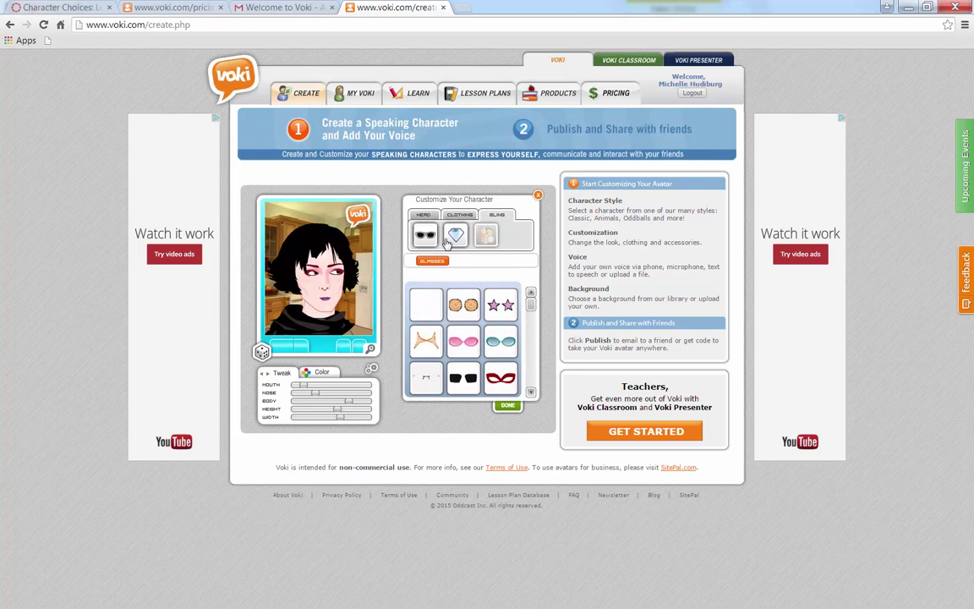
Try several glasses on the avatar, settle on the teal pair, browse necklaces and finish customising
left_click(490, 383)
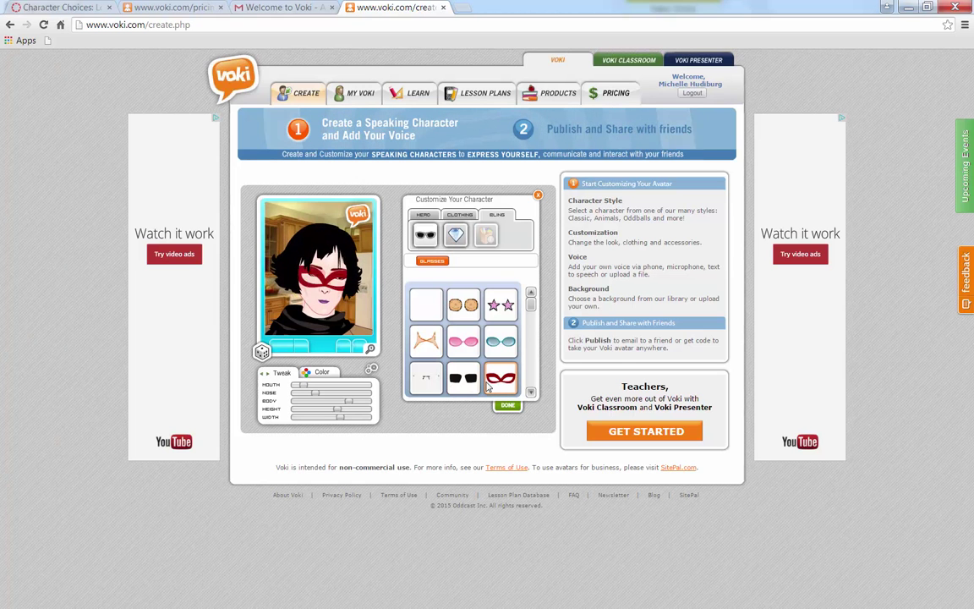
left_click(456, 393)
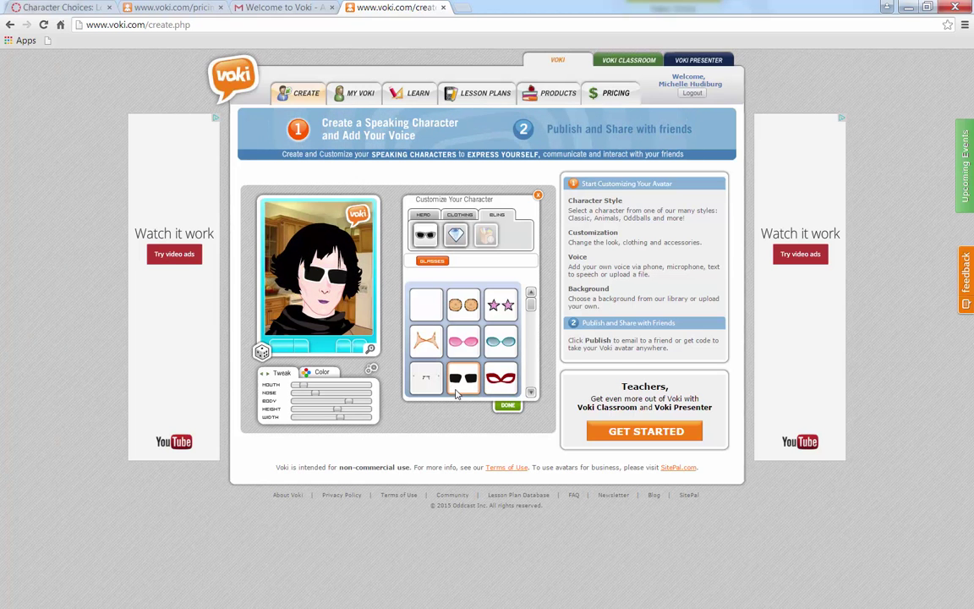
left_click(426, 385)
left_click(434, 350)
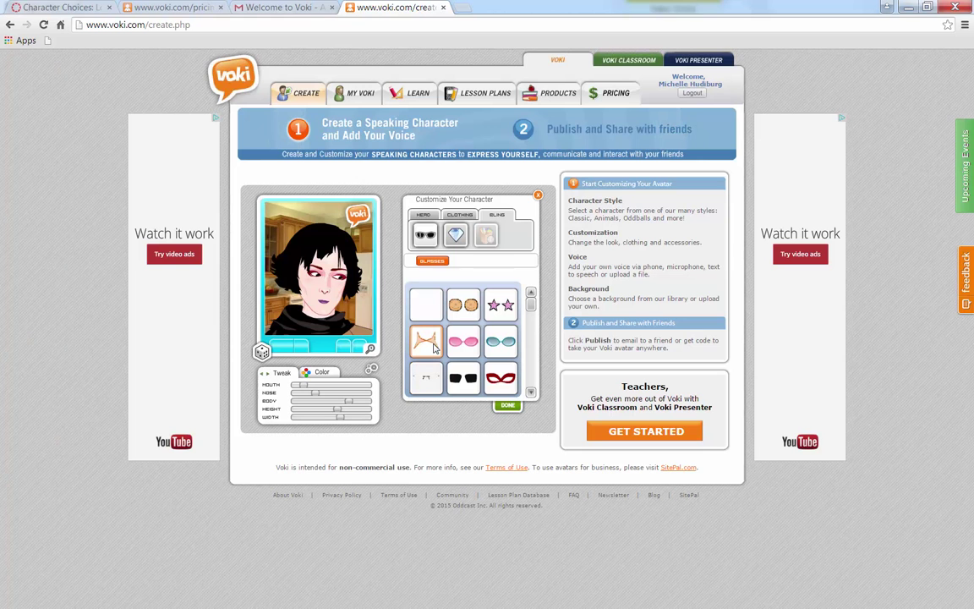
left_click(501, 343)
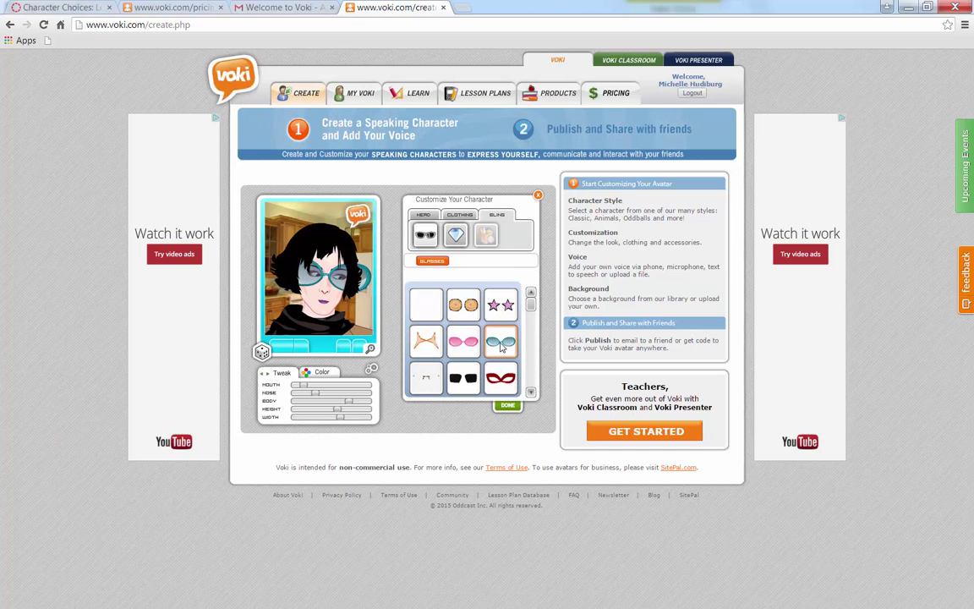
left_click(488, 236)
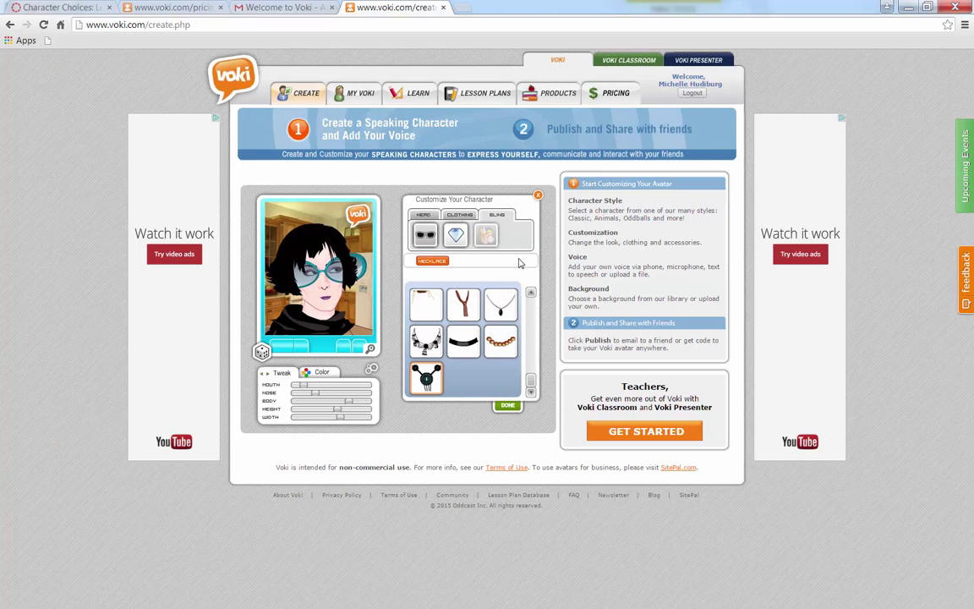
left_click(507, 406)
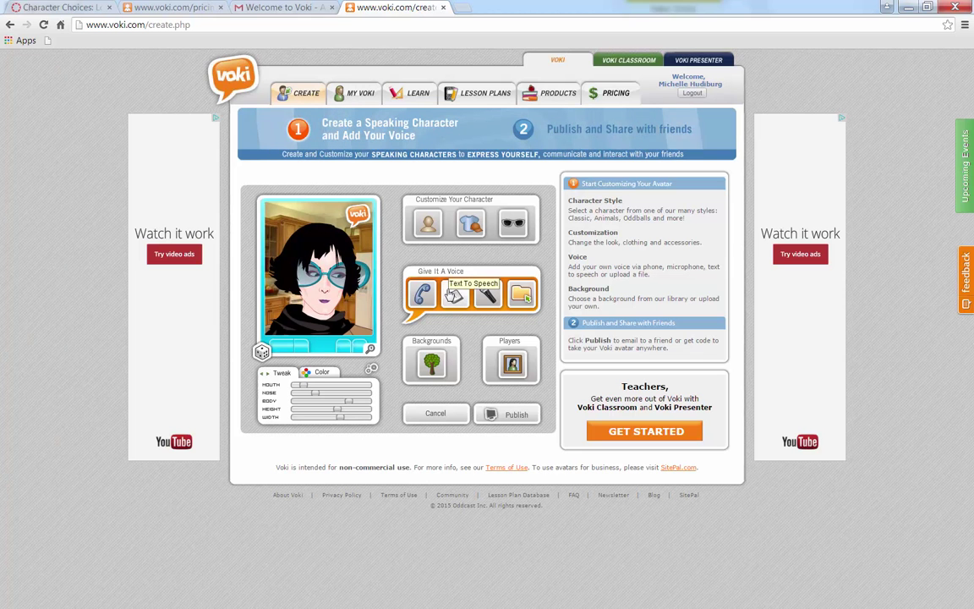
In the typed-speech panel, enter a greeting that introduces the avatar by name and says 'I hope you enjoy creating your own avatar'
left_click(455, 296)
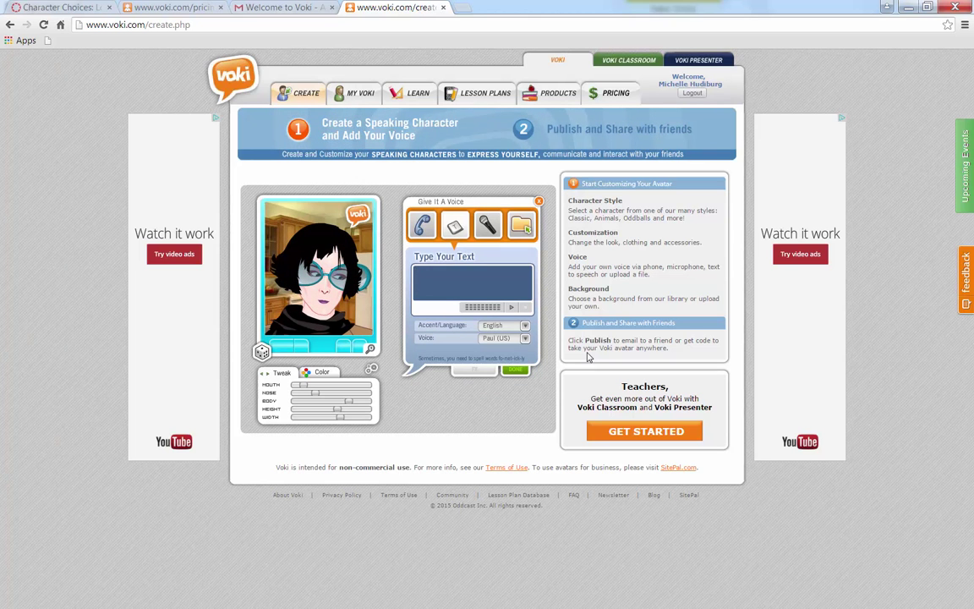
type("Hello my name")
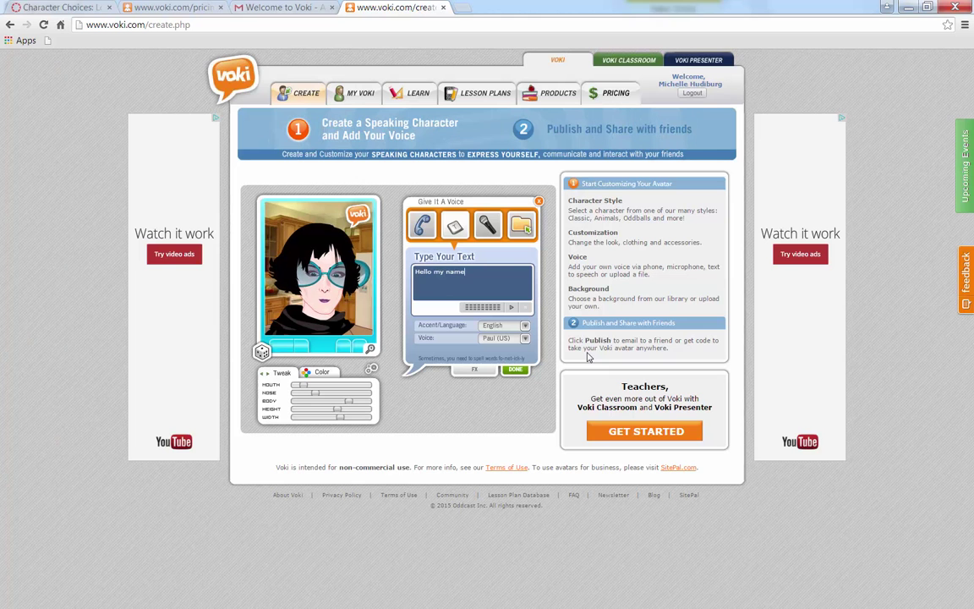
type(" is Katherine.")
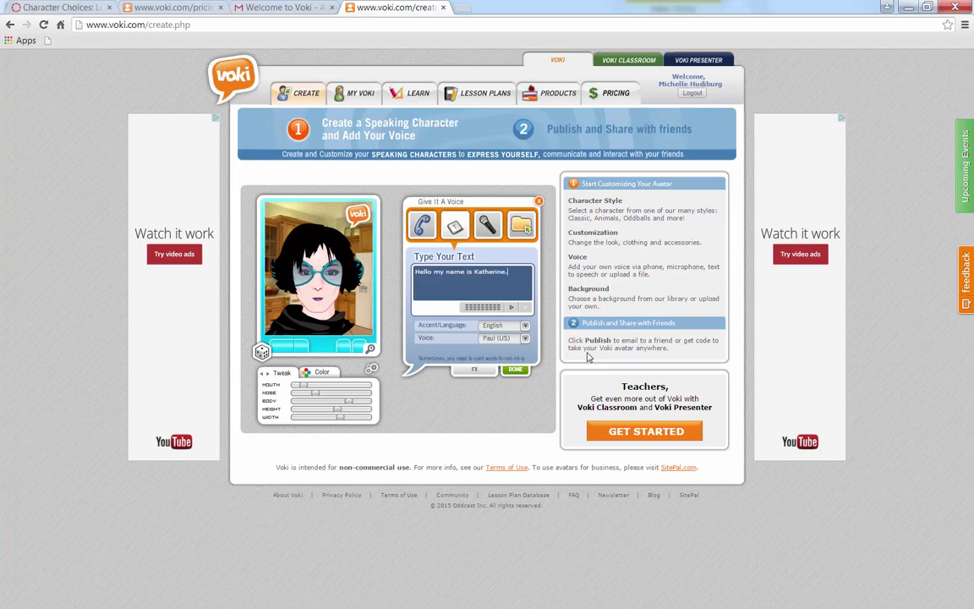
type(" I hope you en")
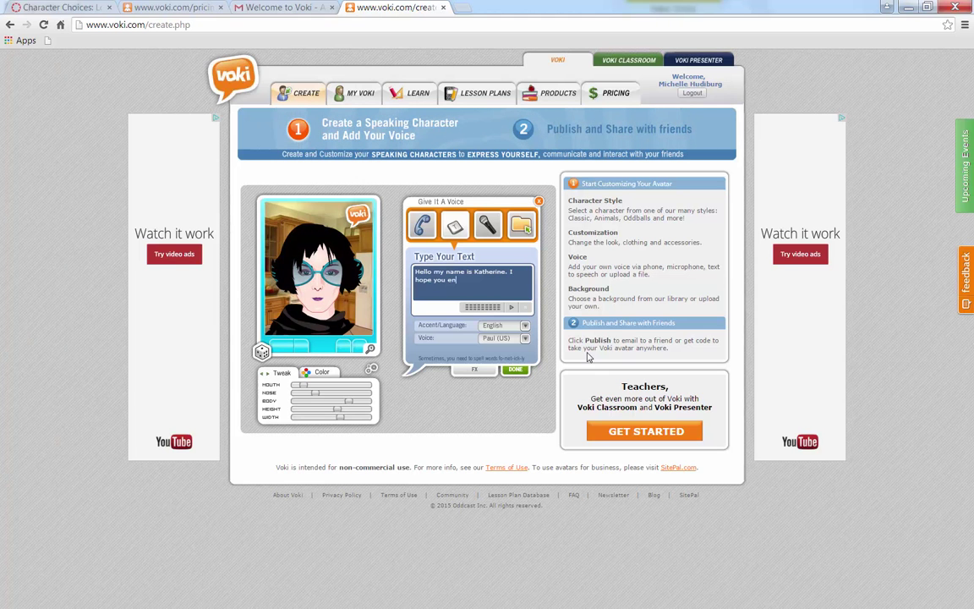
type("joy creatin")
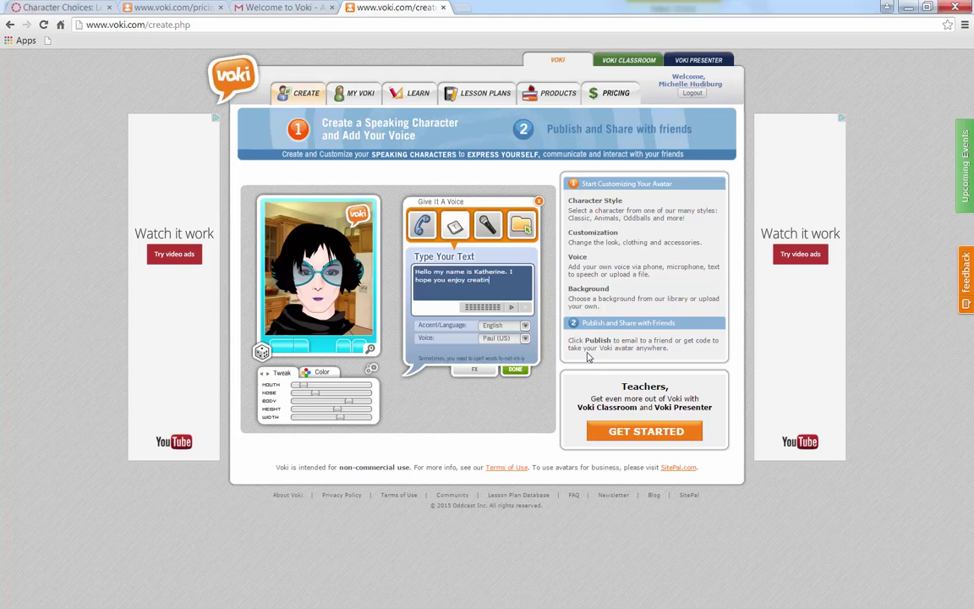
type("g your own avatar.")
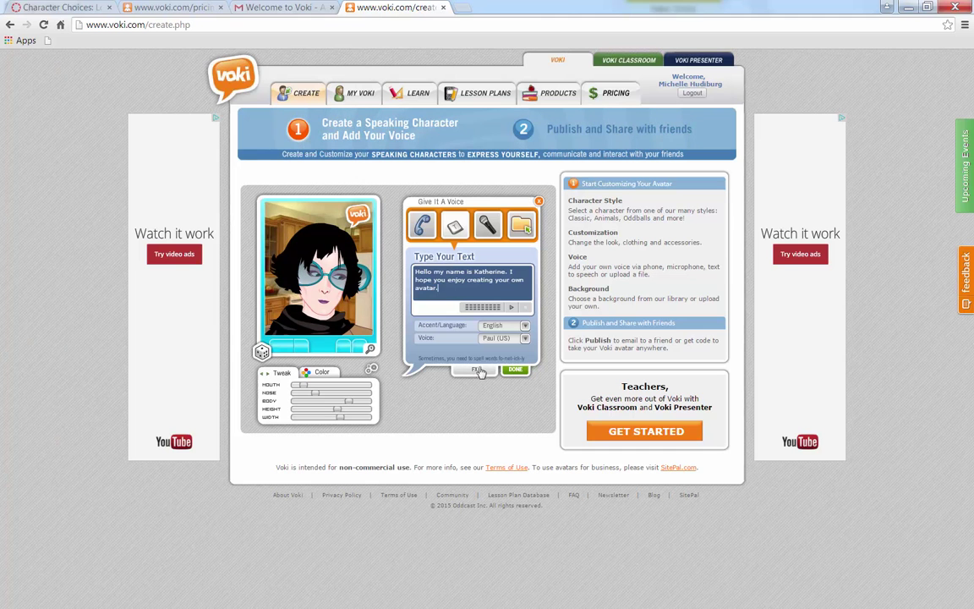
Keep the English accent, select the Jennifer (US) voice and finish the voice setup
left_click(524, 325)
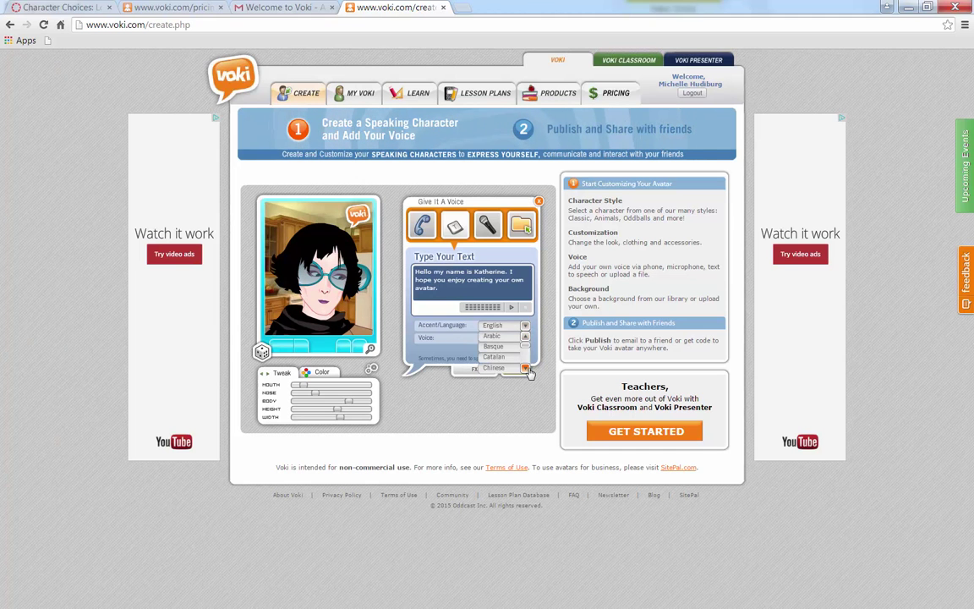
scroll(529, 359, "down", 3)
scroll(525, 350, "up", 3)
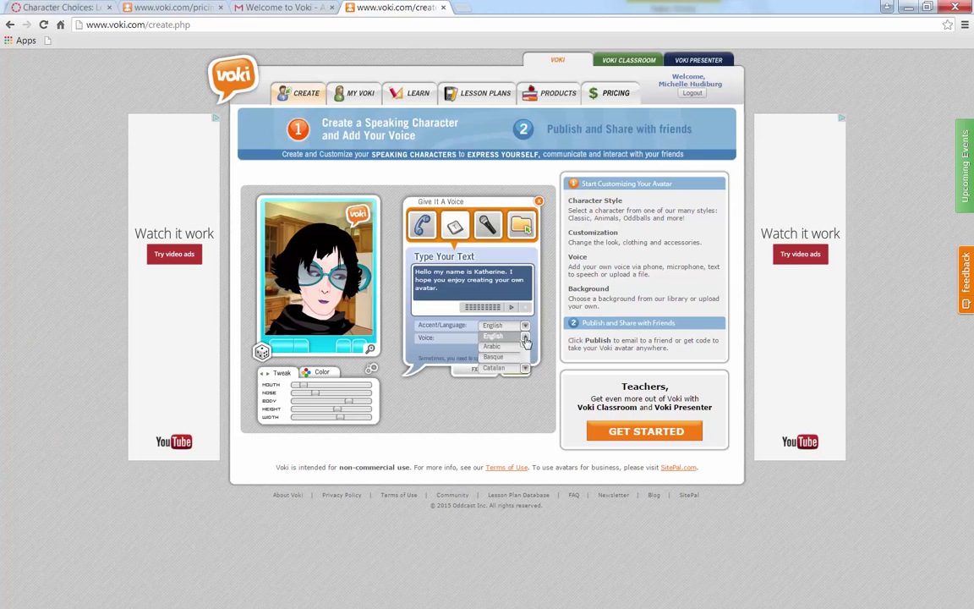
left_click(457, 338)
left_click(525, 340)
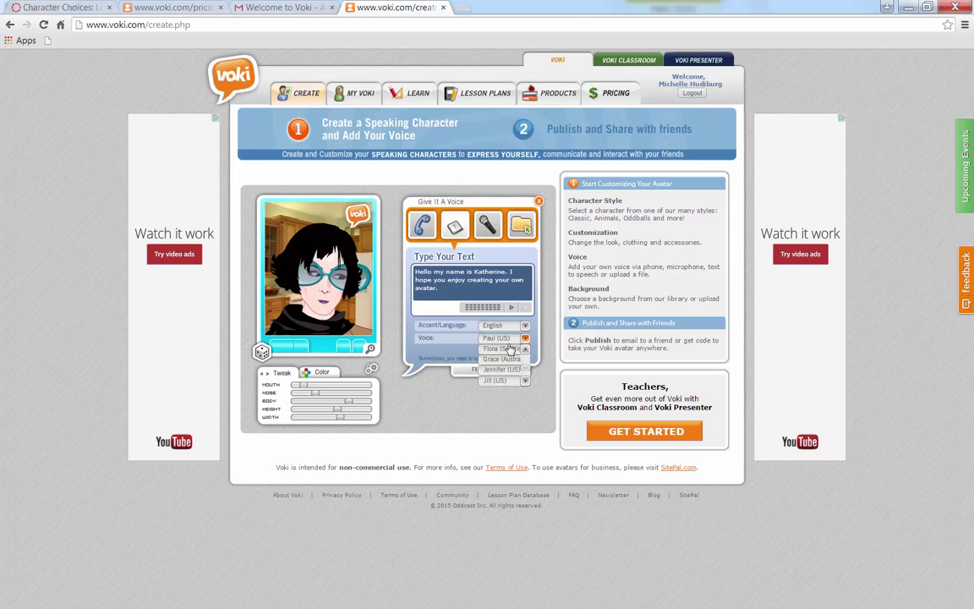
left_click(496, 369)
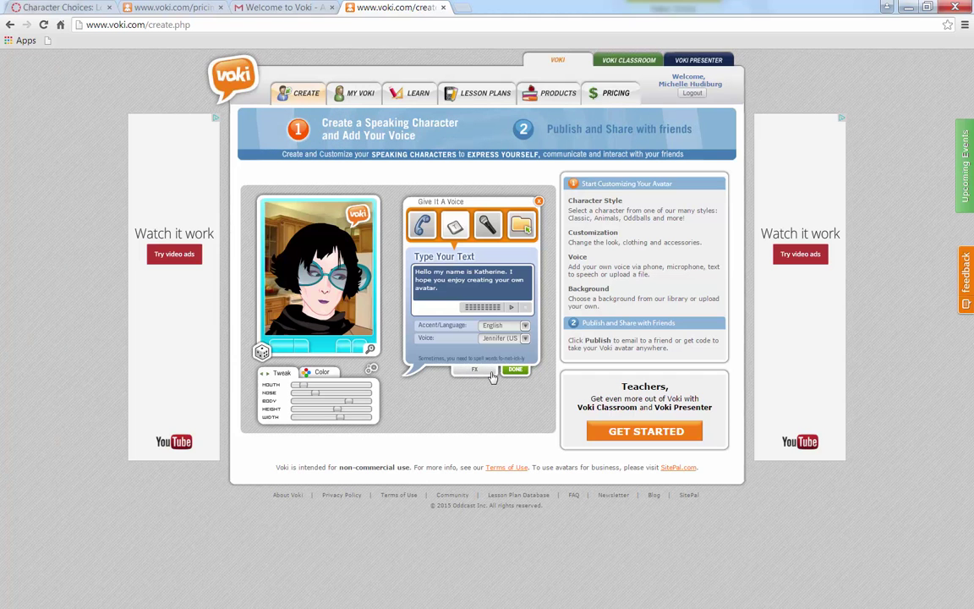
left_click(514, 372)
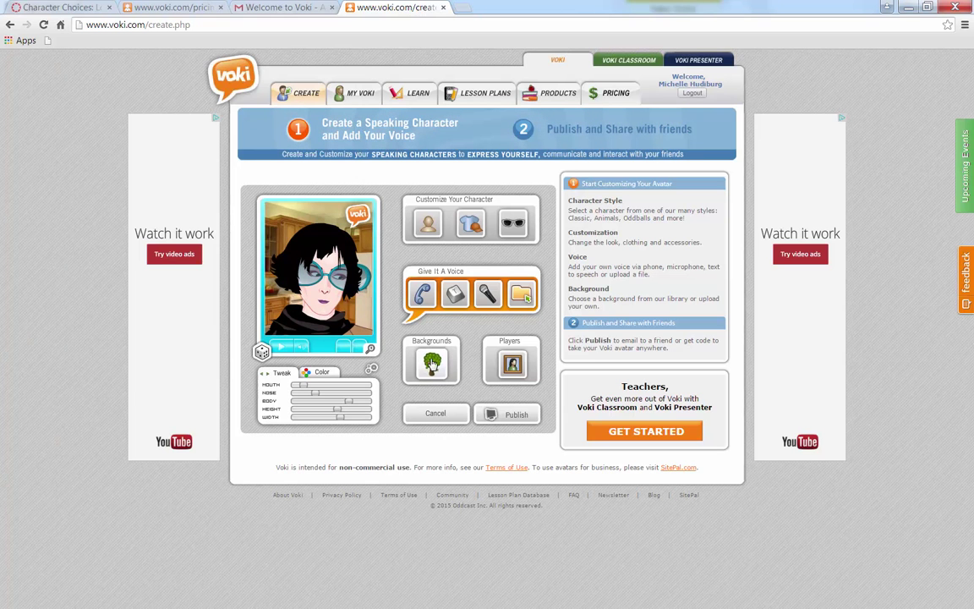
Swap the kitchen background for an indoor office scene and confirm it
left_click(432, 365)
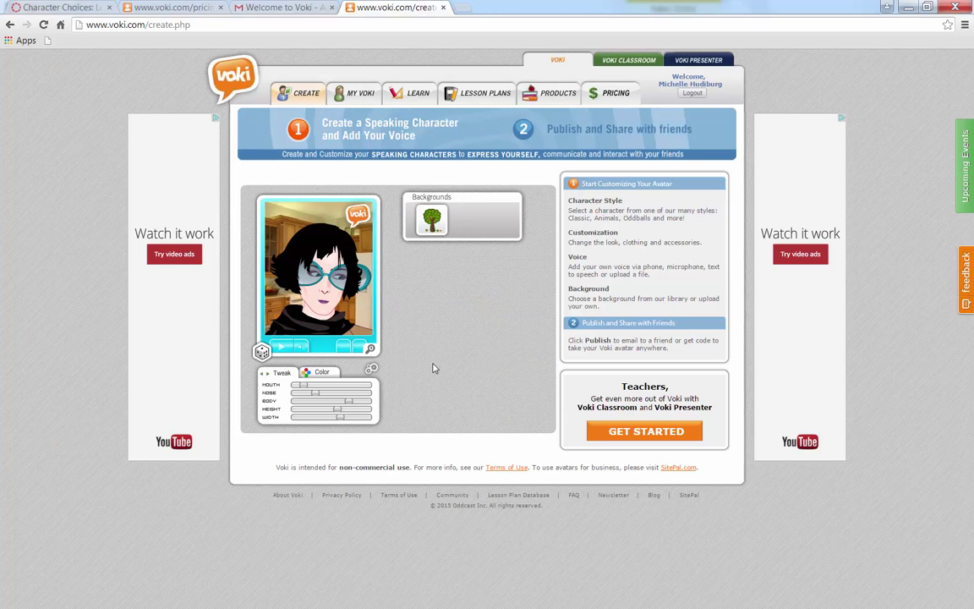
left_click(461, 326)
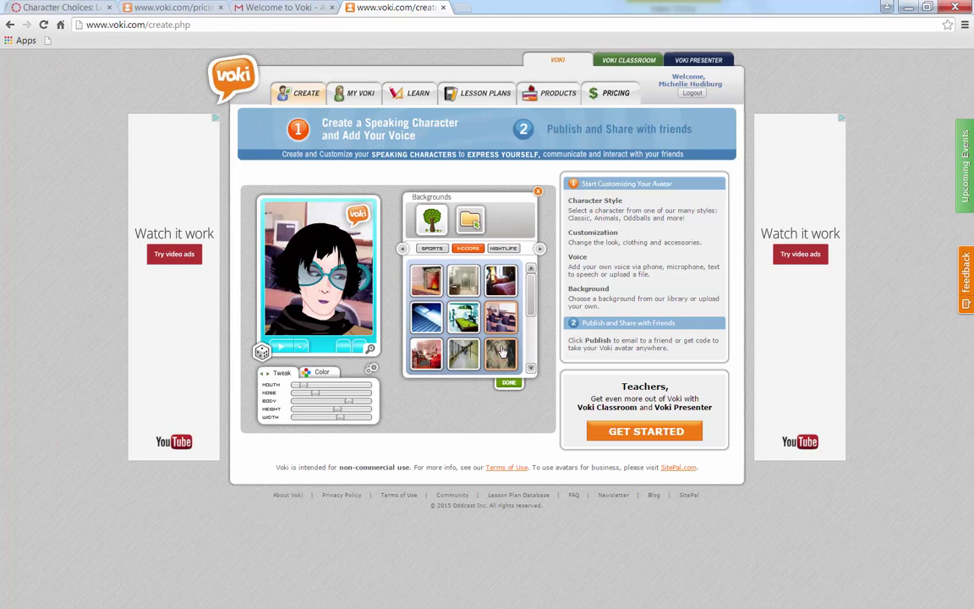
left_click(508, 382)
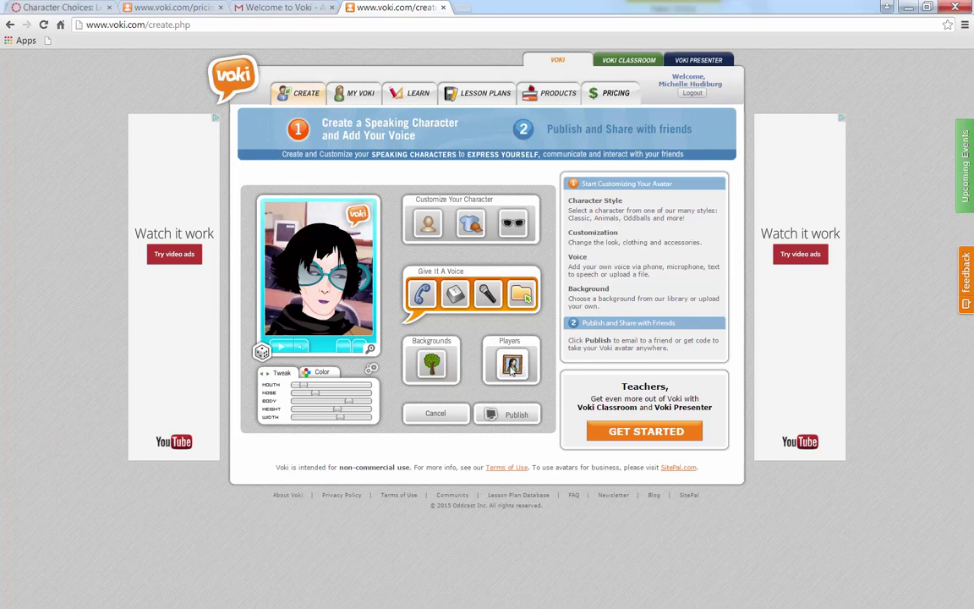
Preview the blue and red player themes, then apply the olive player frame theme
left_click(506, 372)
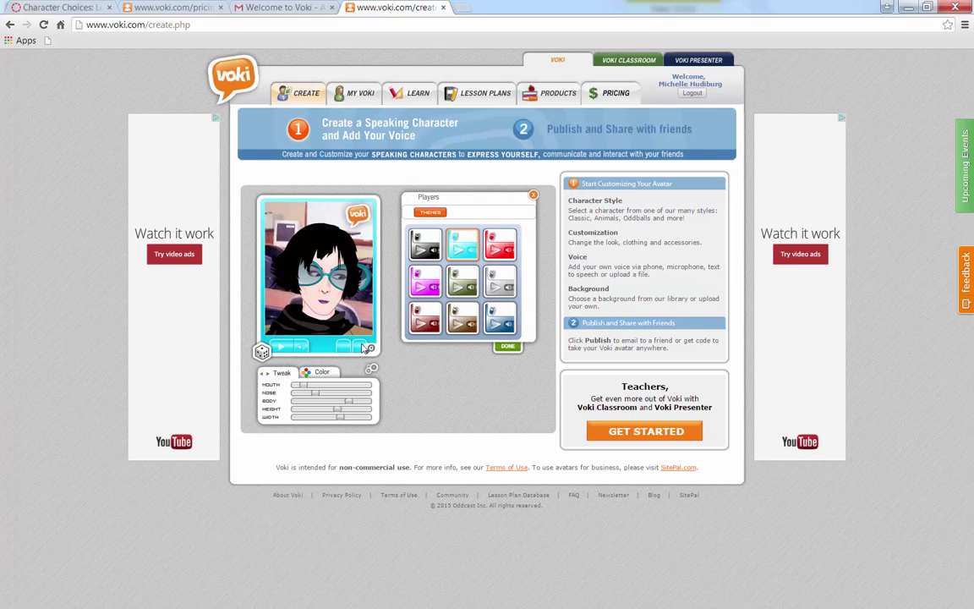
left_click(498, 330)
left_click(502, 321)
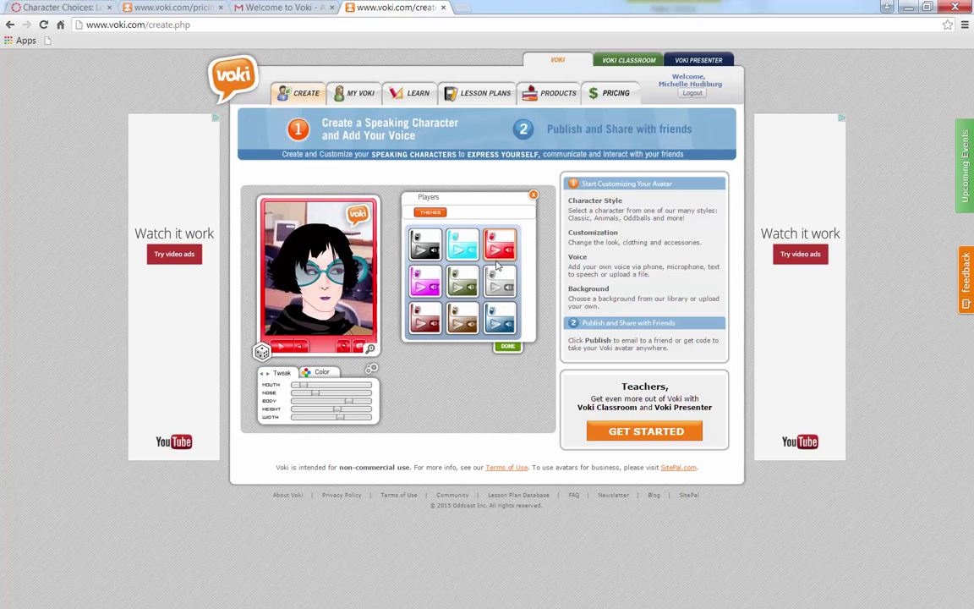
left_click(461, 281)
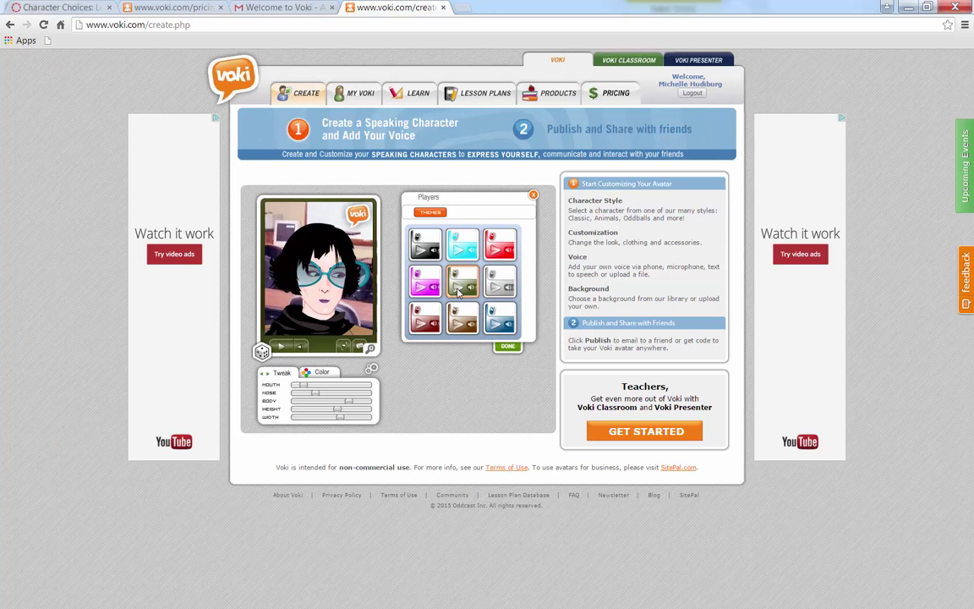
left_click(507, 347)
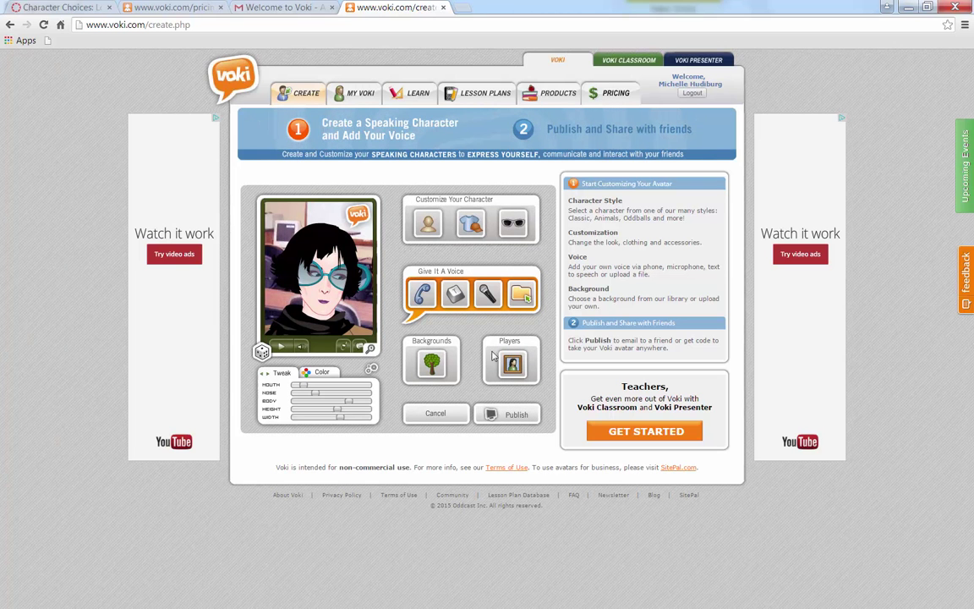
Publish the avatar and save the scene titled 'Introduction to Kate'
left_click(494, 415)
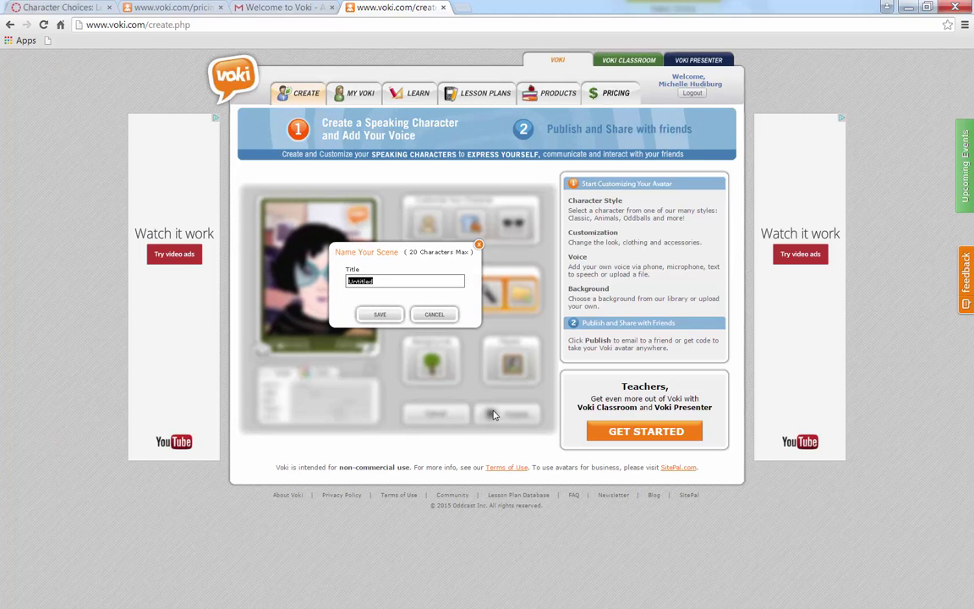
type("Introdu")
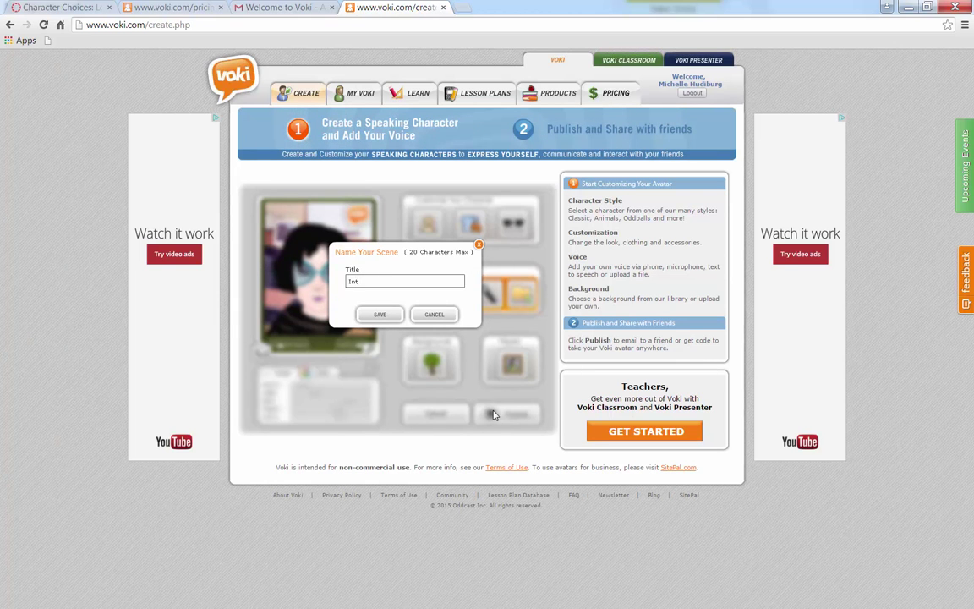
type("ction to Kate")
left_click(376, 314)
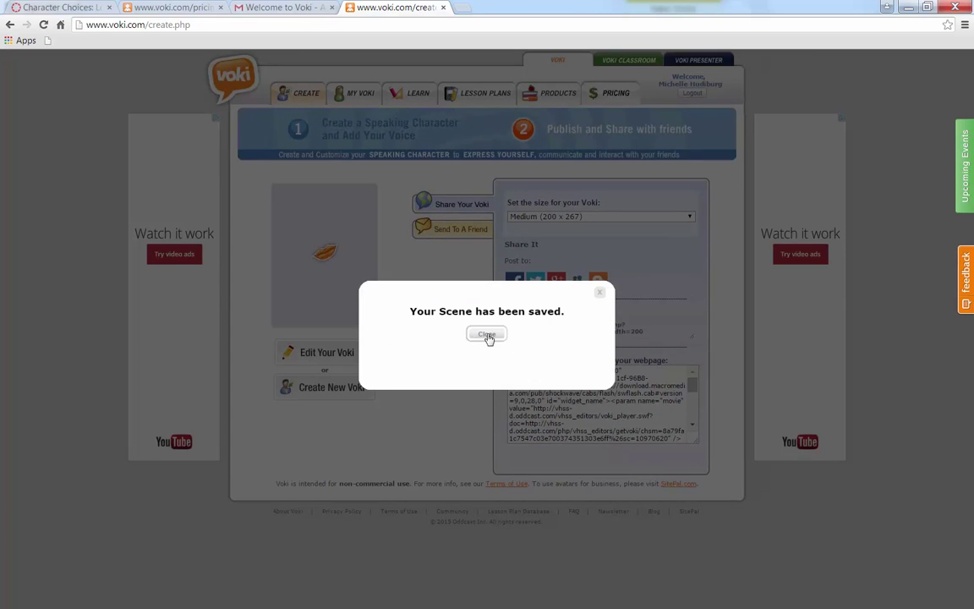
Close the saved confirmation, look at the Send To A Friend form, and return to the sharing options
left_click(486, 334)
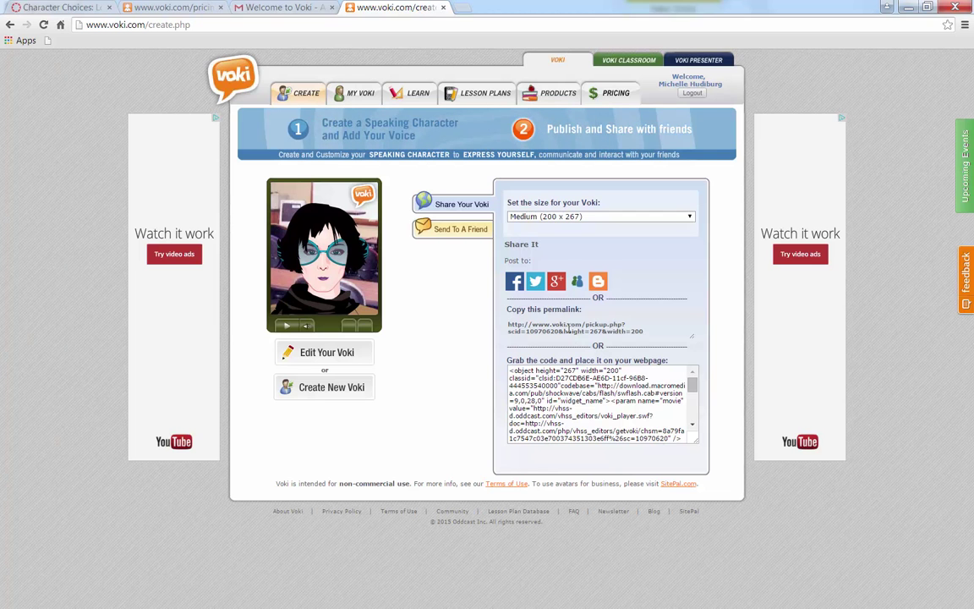
left_click(457, 234)
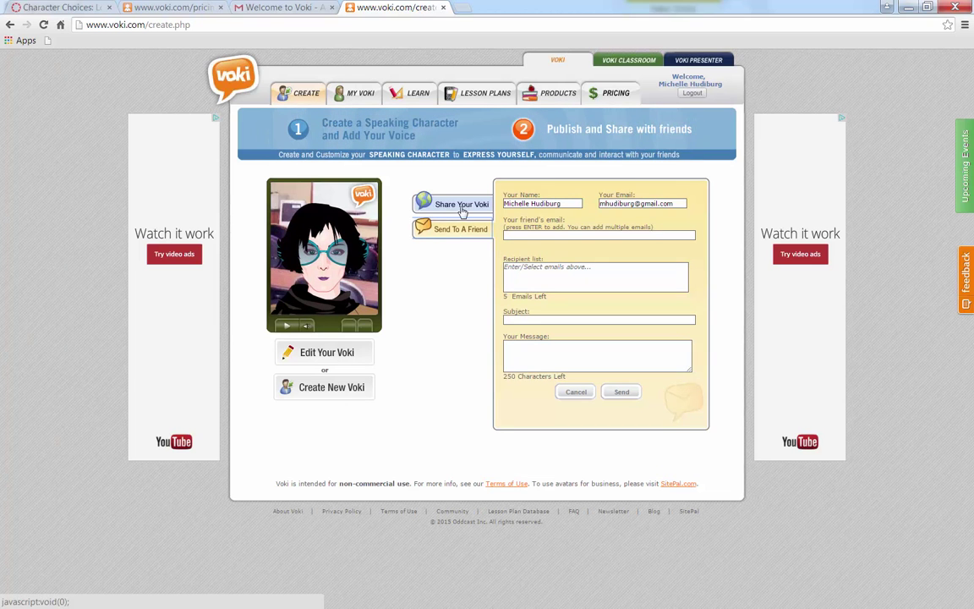
left_click(462, 209)
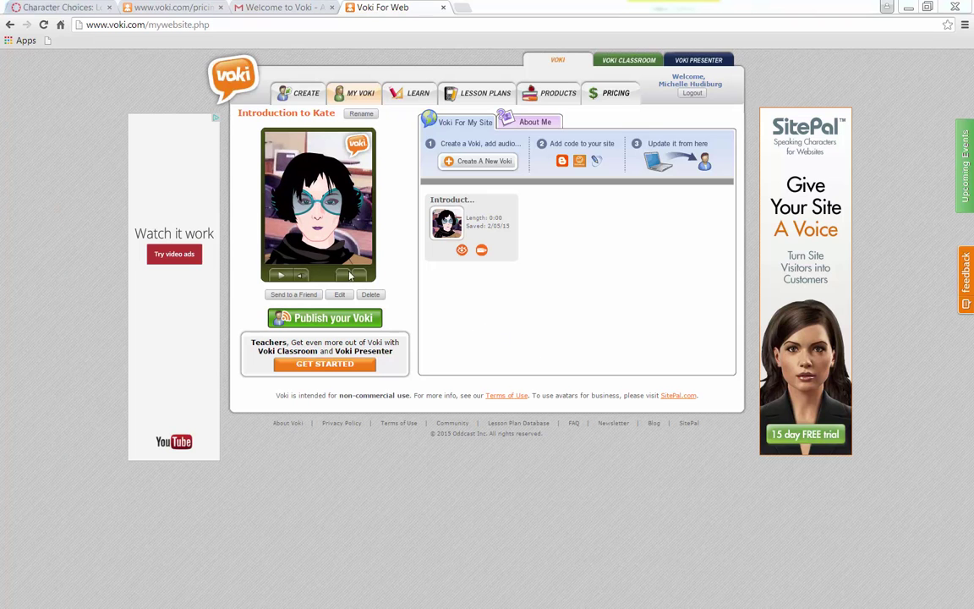
right_click(312, 200)
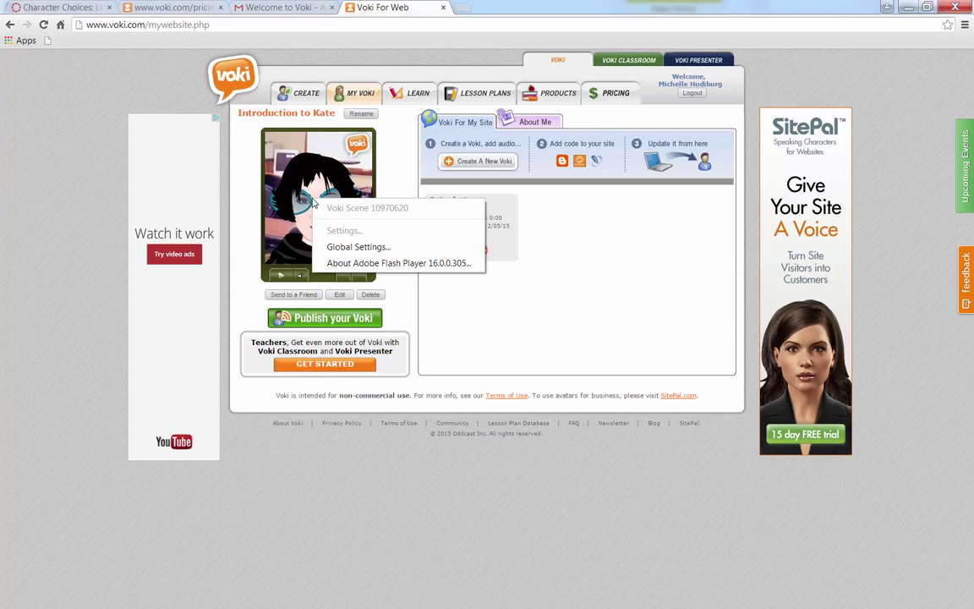
left_click(532, 320)
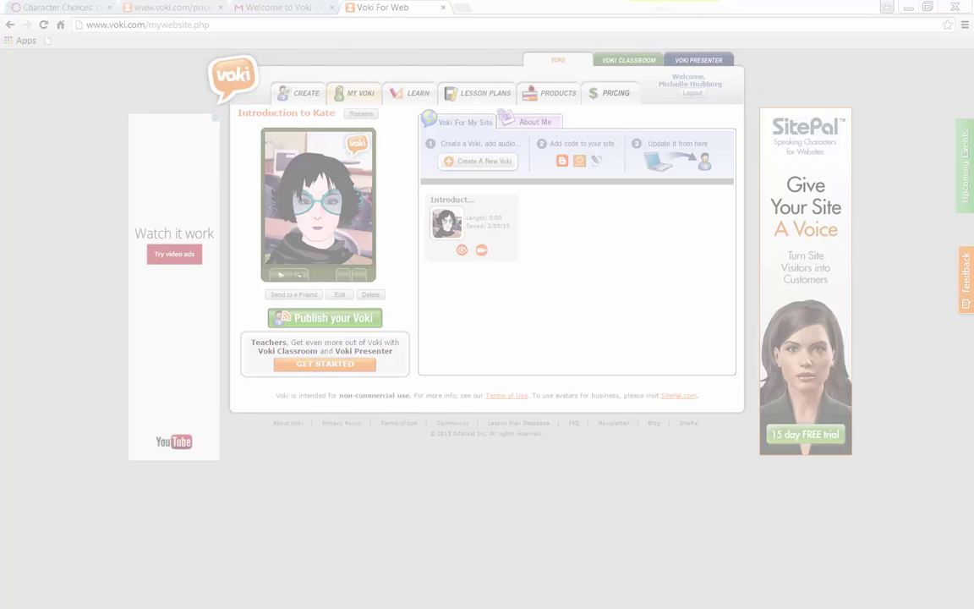
Snip the avatar's player card and save it to the Desktop as the PNG 'Avatar'
left_click_drag(185, 240, 205, 373)
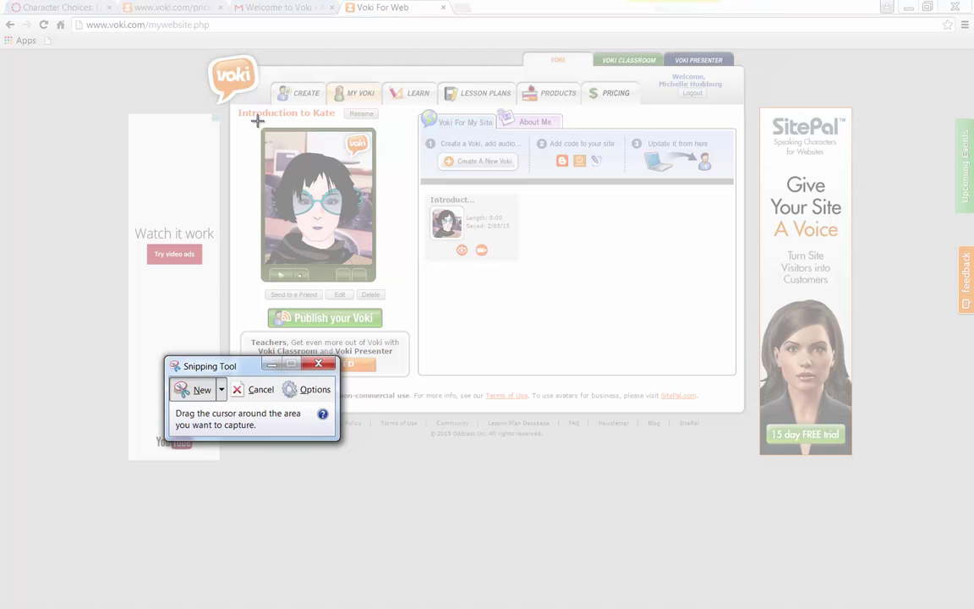
left_click_drag(255, 125, 380, 286)
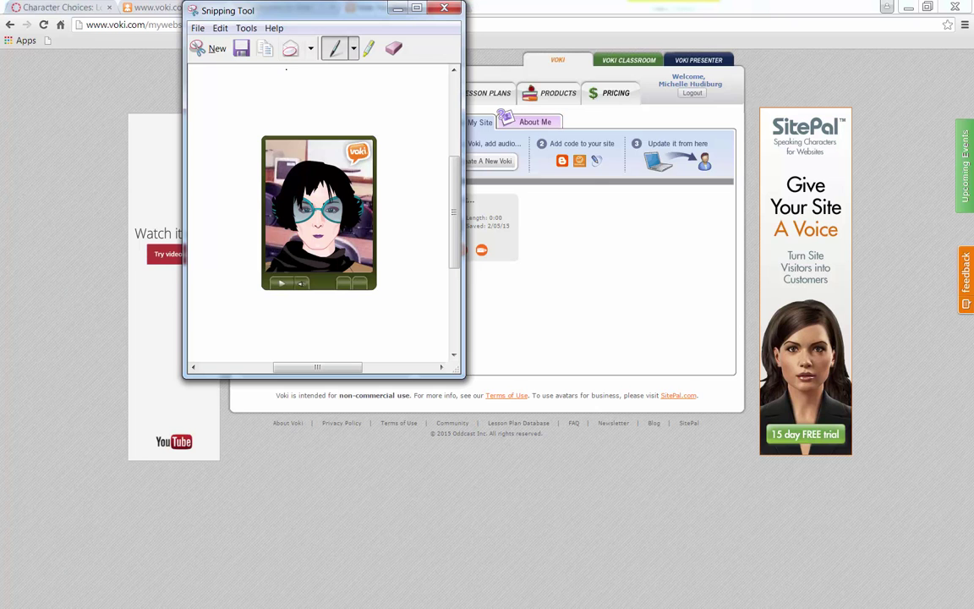
left_click(196, 29)
left_click(213, 61)
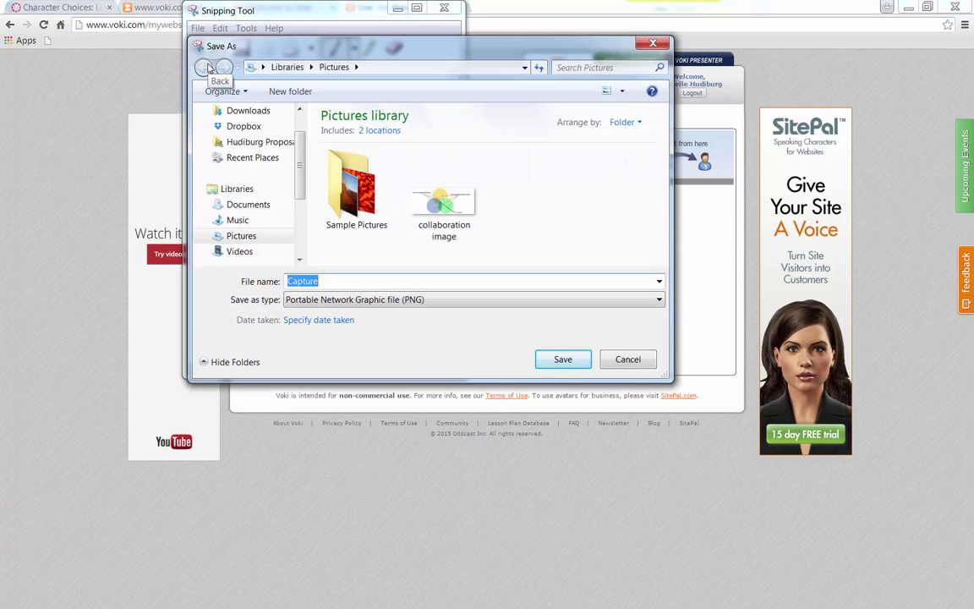
type("Ka")
type("atar")
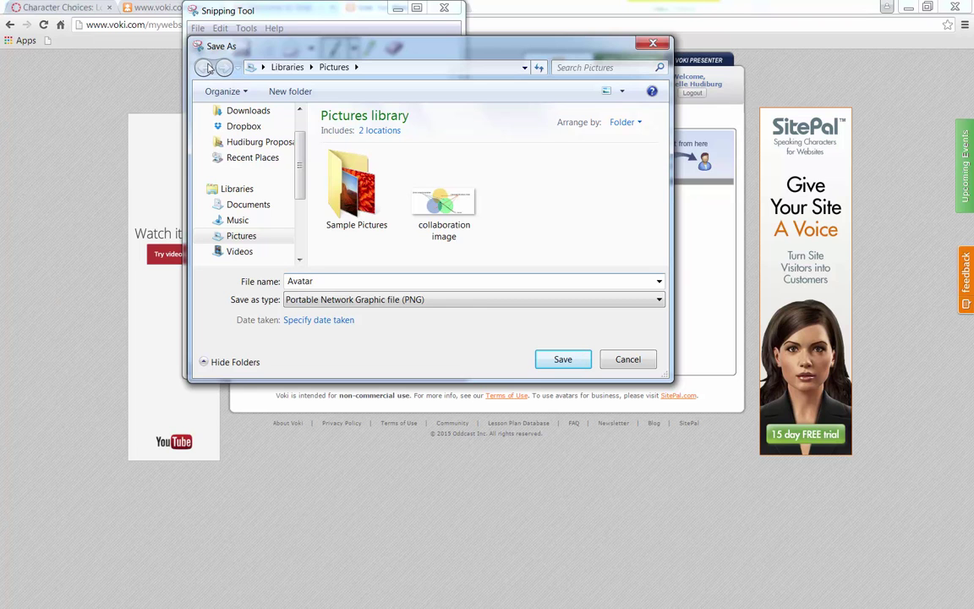
scroll(267, 156, "up", 2)
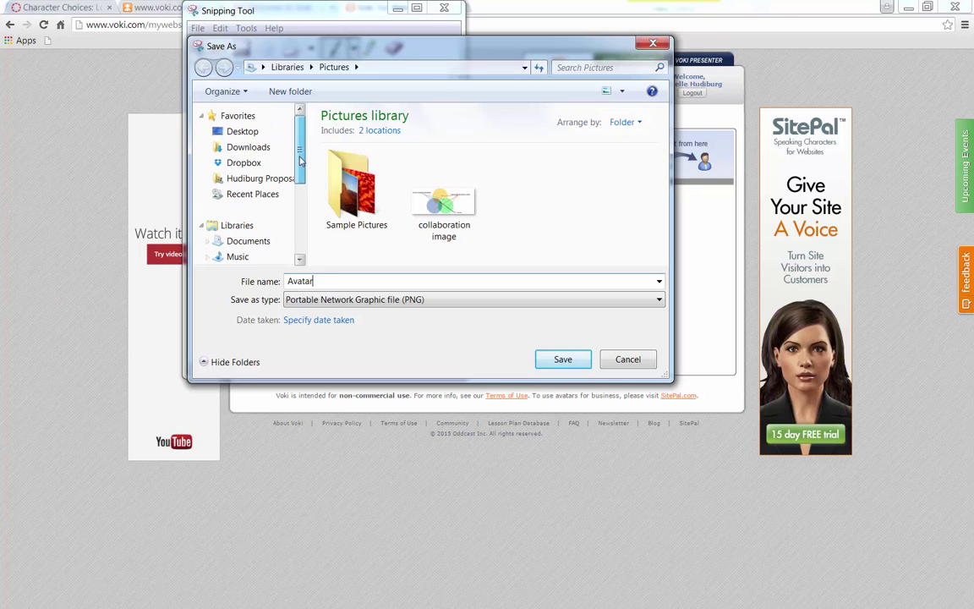
left_click(240, 131)
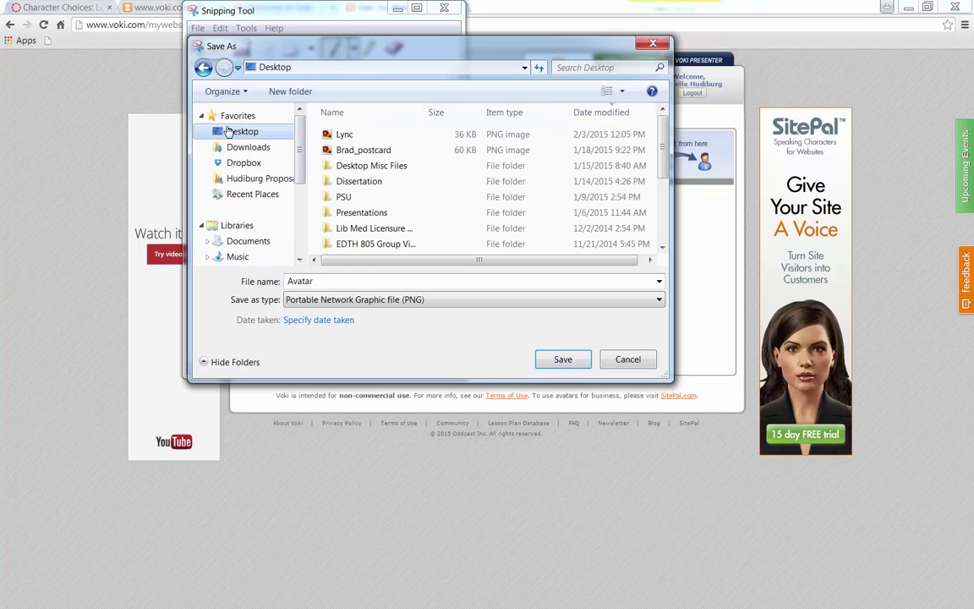
left_click(562, 359)
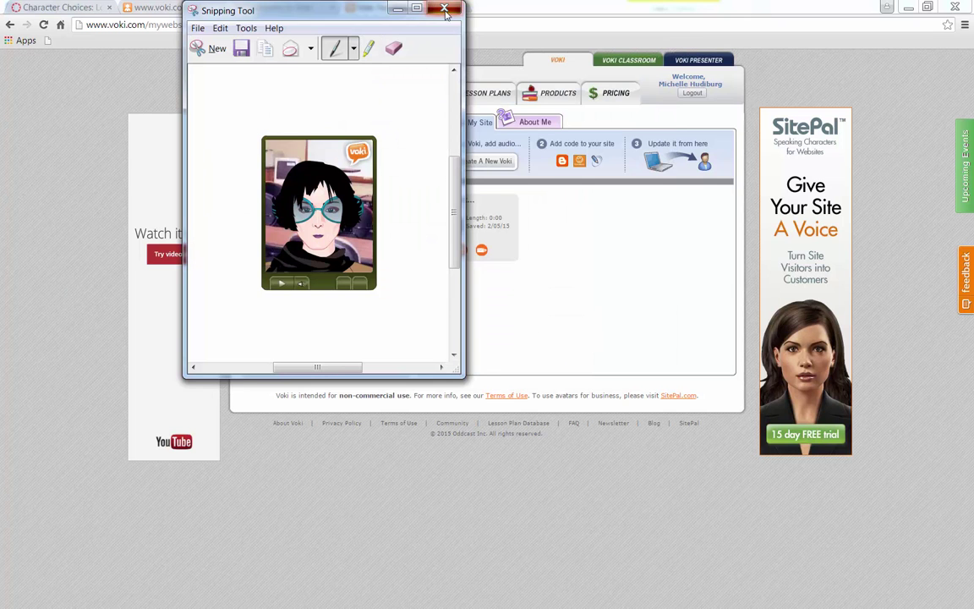
left_click(444, 10)
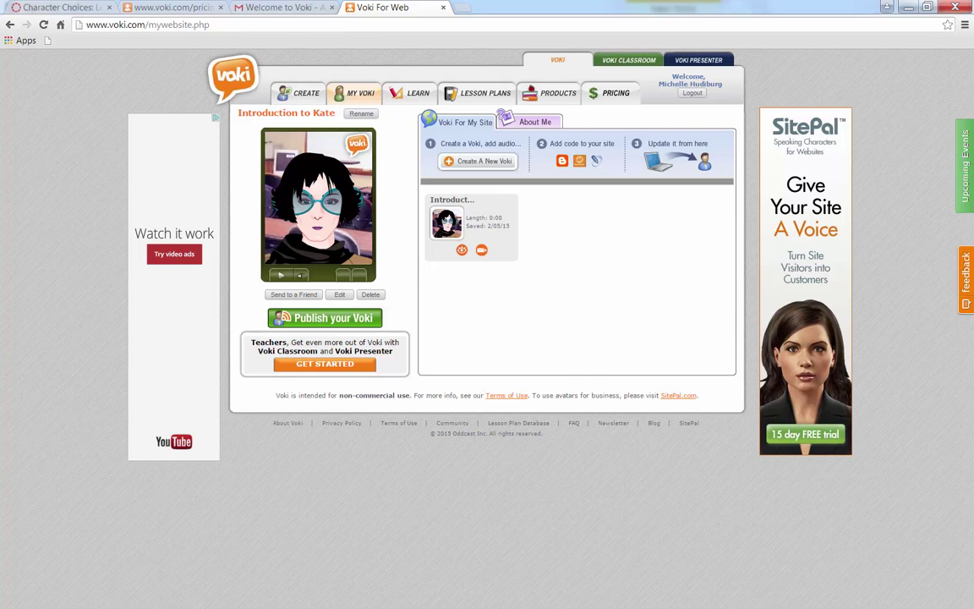
Edit the Choosing a Character page and enter the character name and the teacher's real name in the Teacher row's first Names slot
key("ctrl+1")
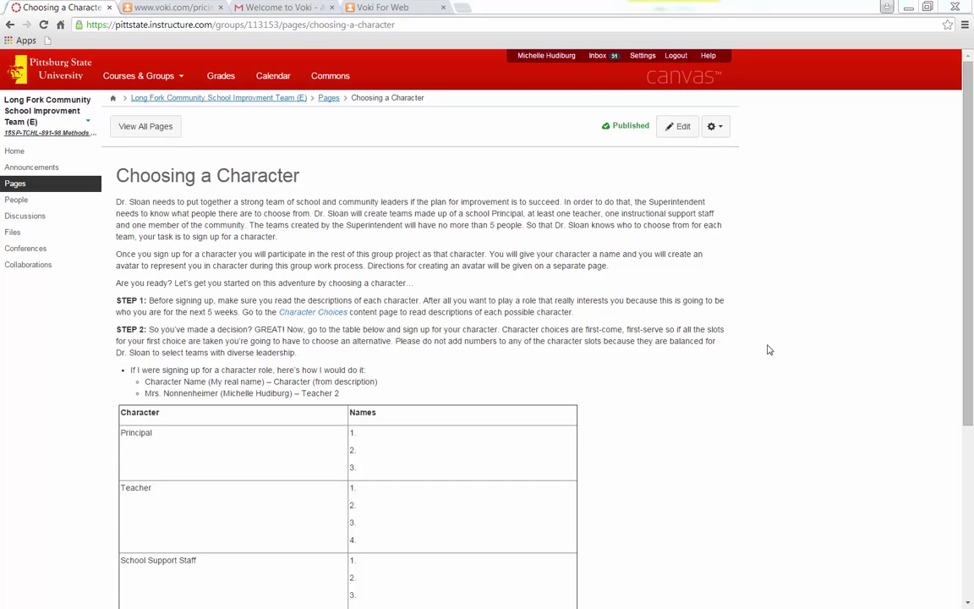
left_click(680, 127)
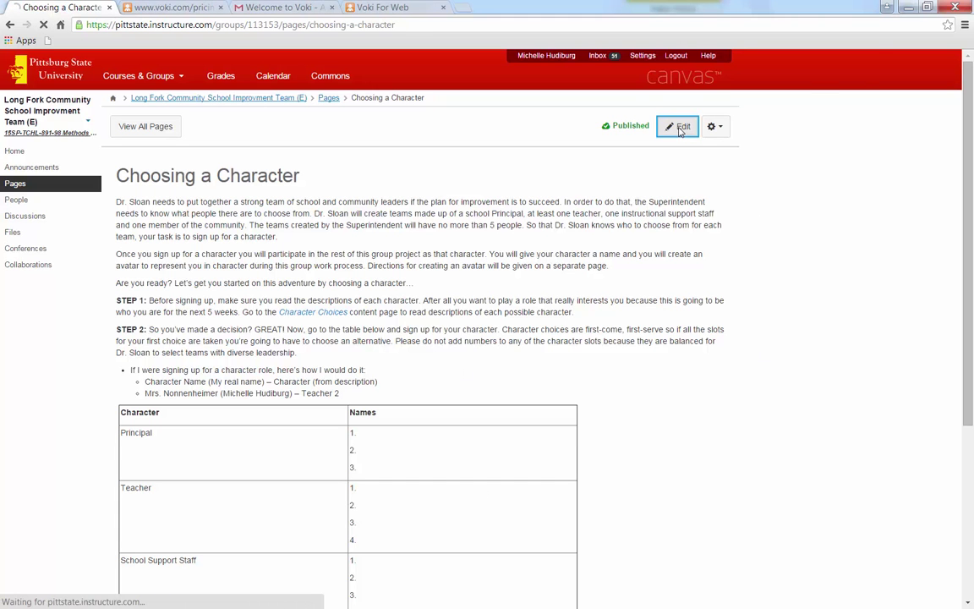
scroll(582, 265, "down", 3)
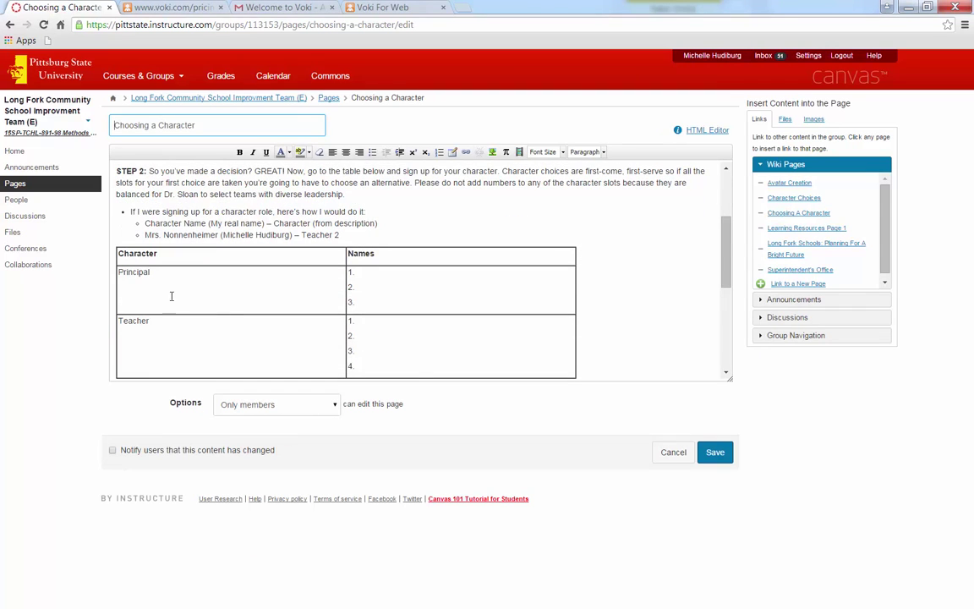
left_click(368, 322)
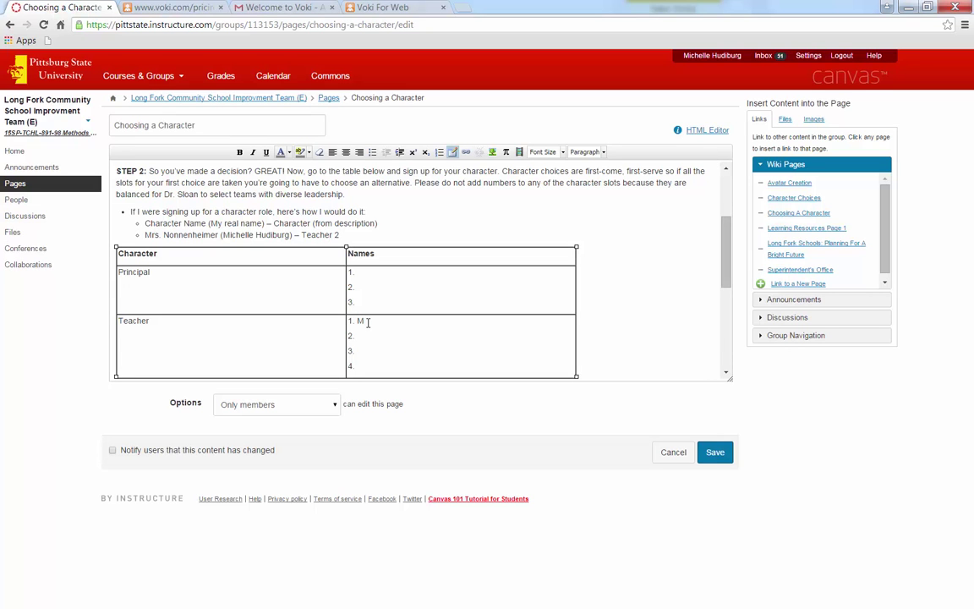
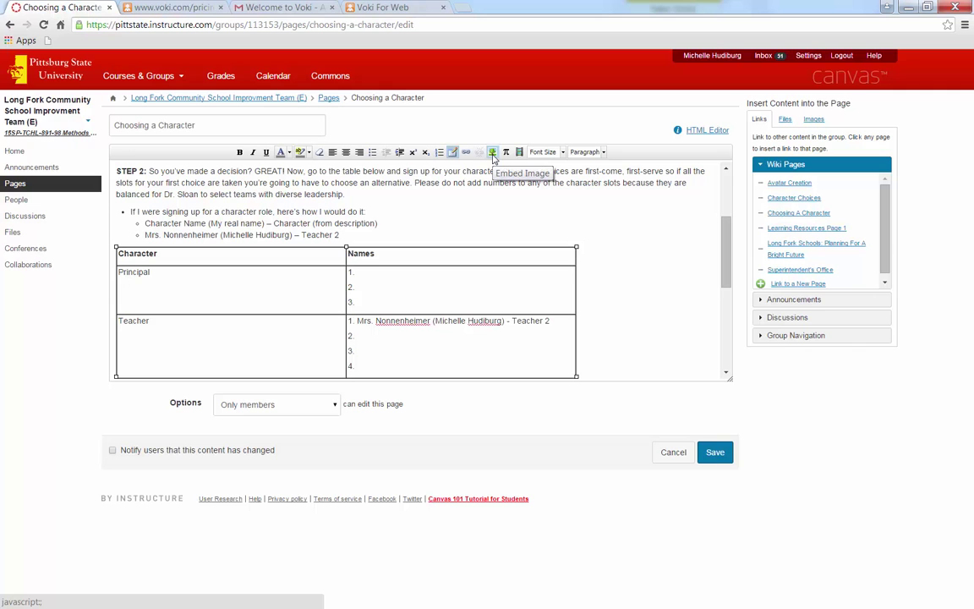
Upload the Avatar snapshot from the Desktop and insert it into the page
left_click(492, 154)
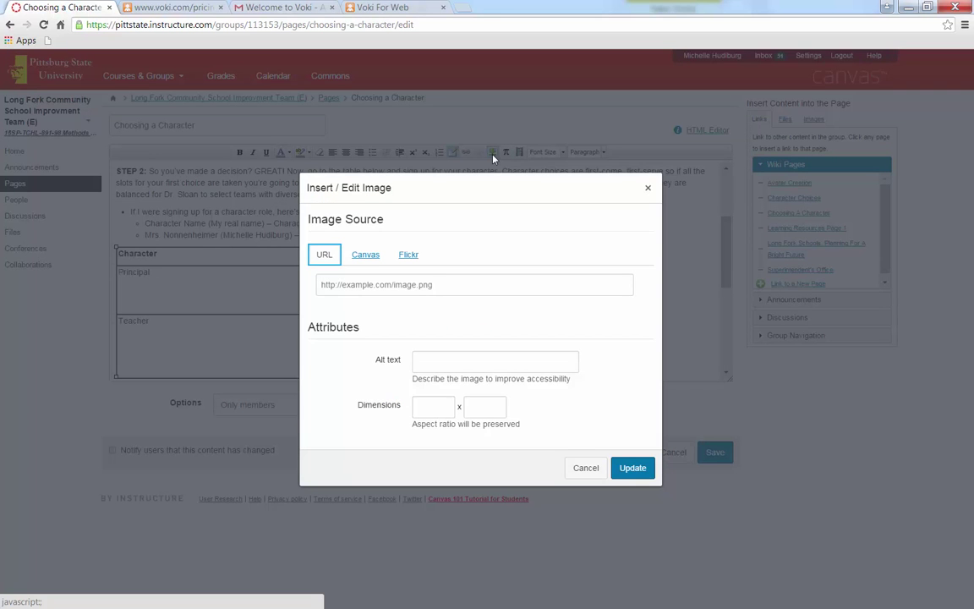
left_click(583, 470)
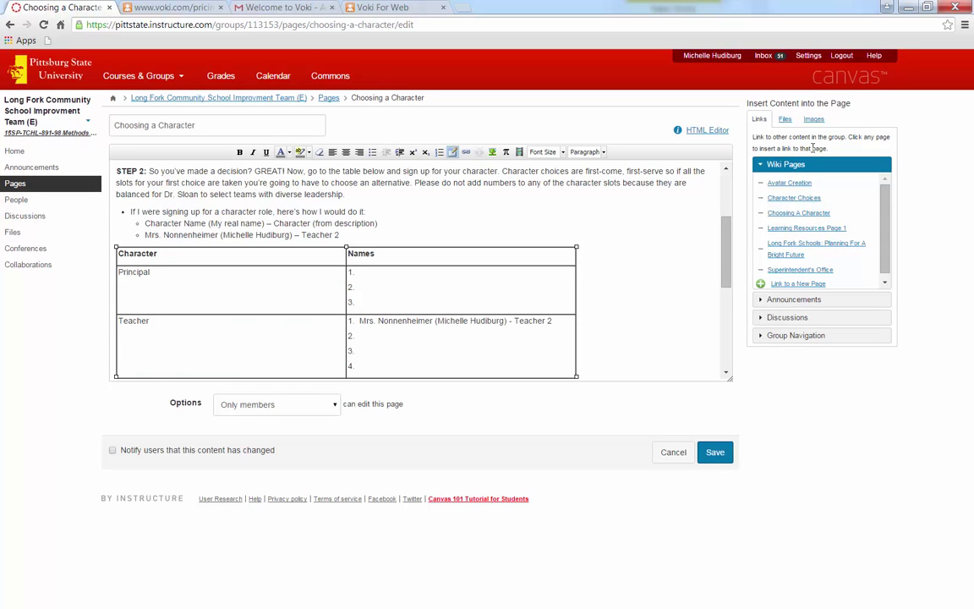
left_click(813, 119)
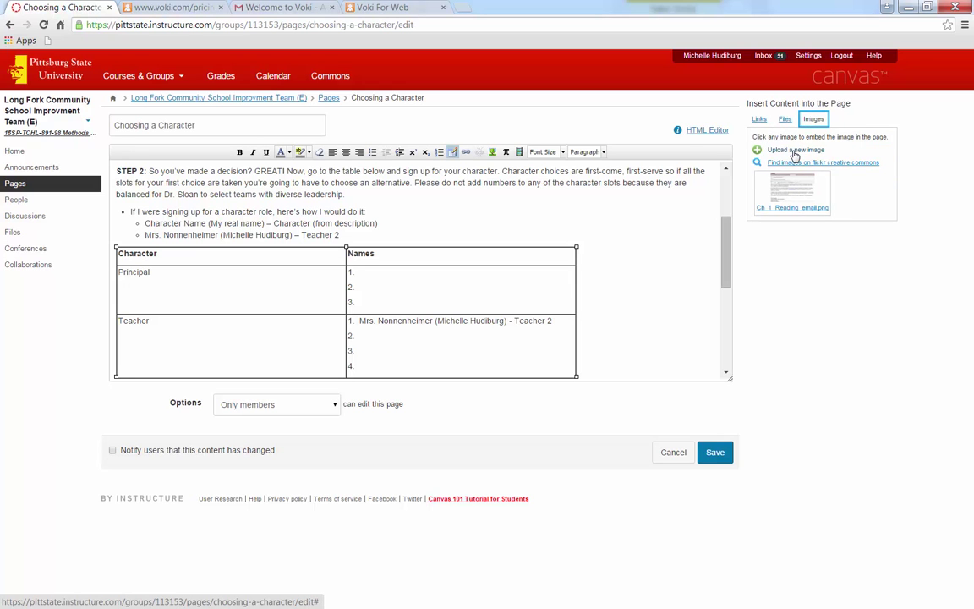
left_click(795, 150)
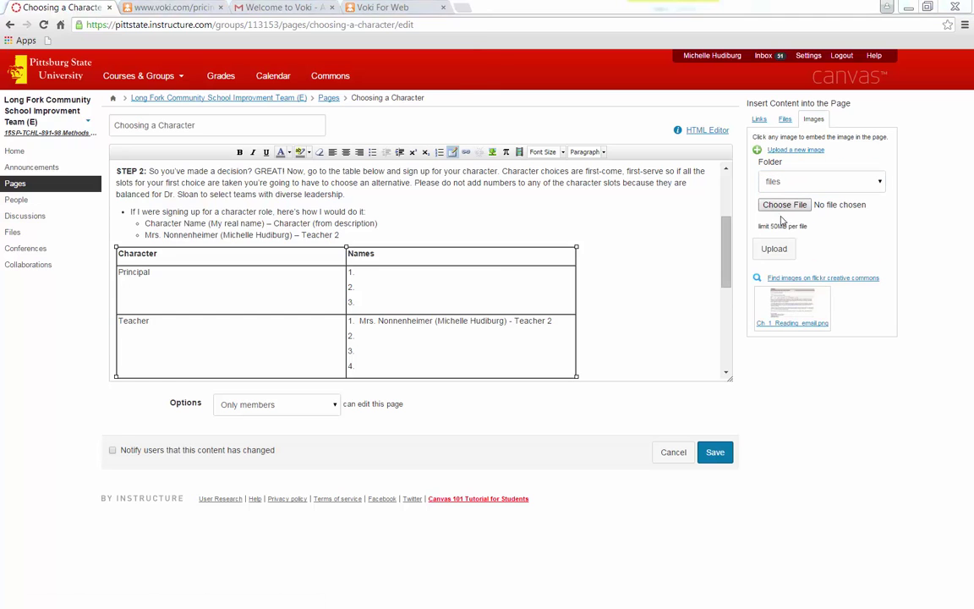
left_click(784, 206)
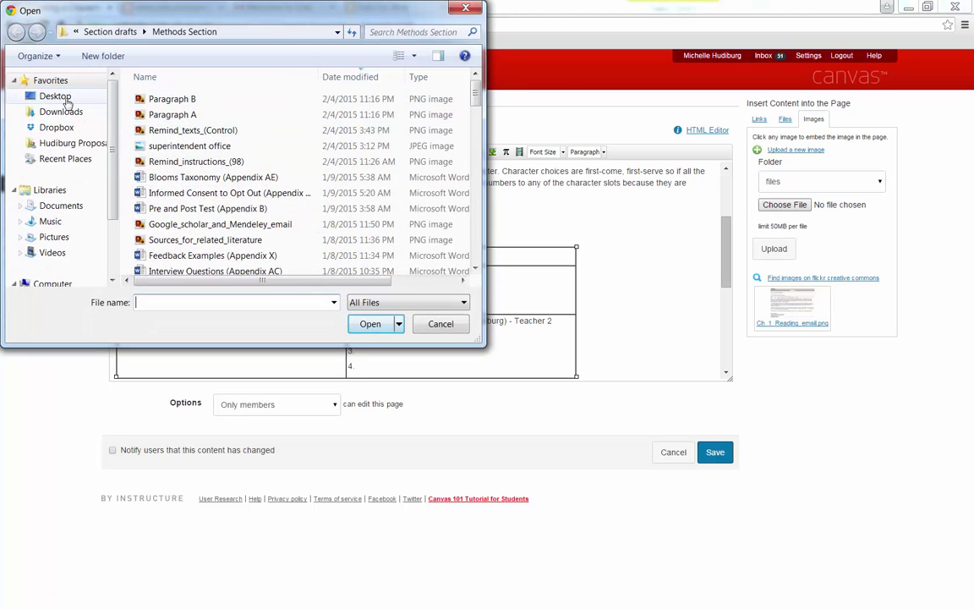
left_click(68, 100)
left_click(165, 98)
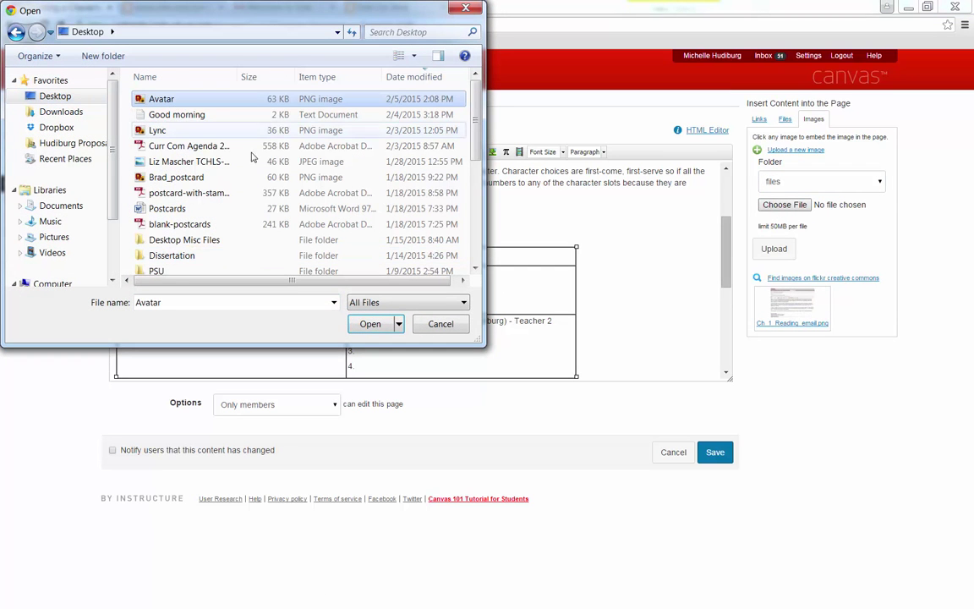
left_click(381, 323)
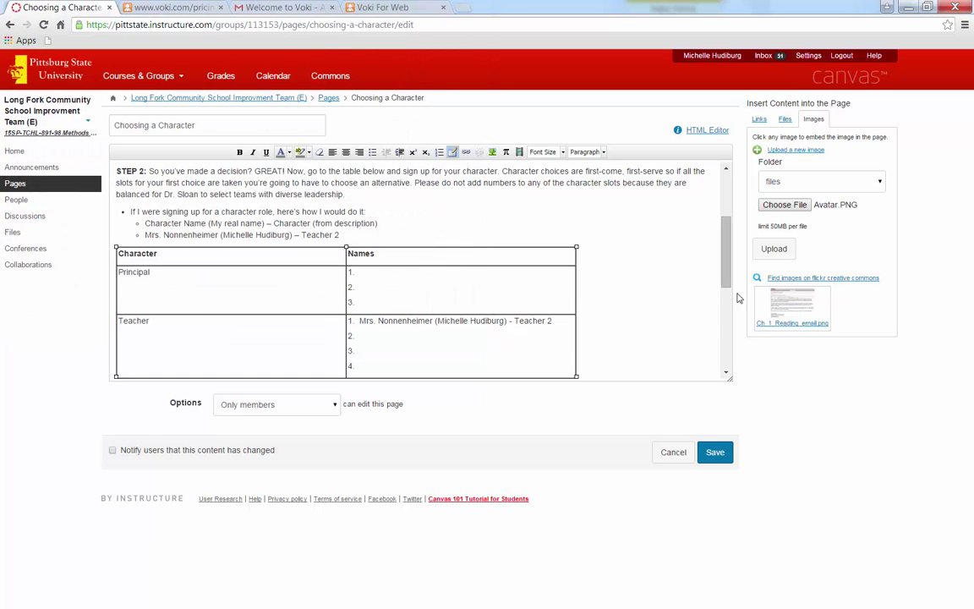
left_click(776, 251)
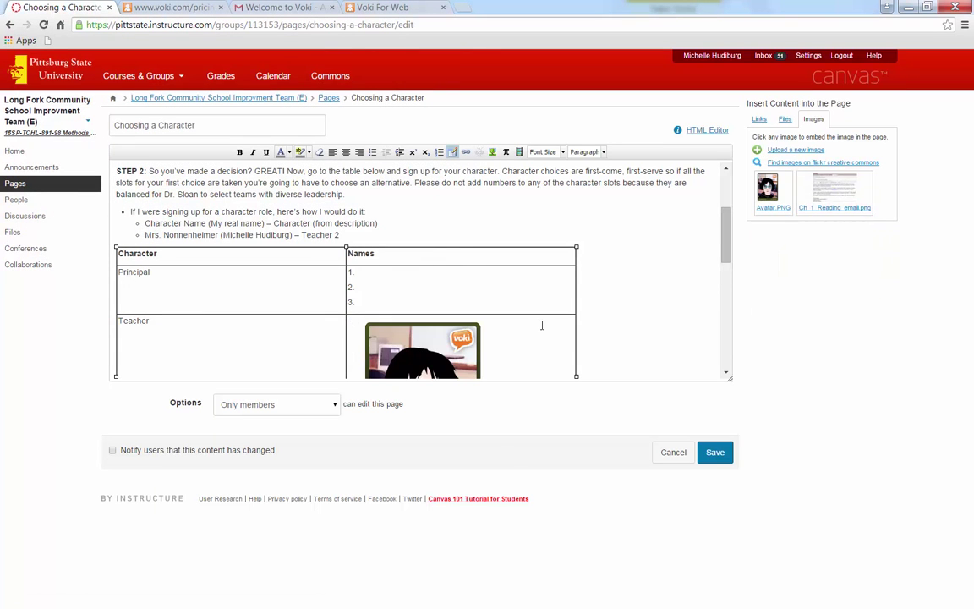
Resize the avatar image to a small thumbnail beside the Teacher 2 entry and save the page
scroll(541, 326, "down", 1)
left_click(404, 290)
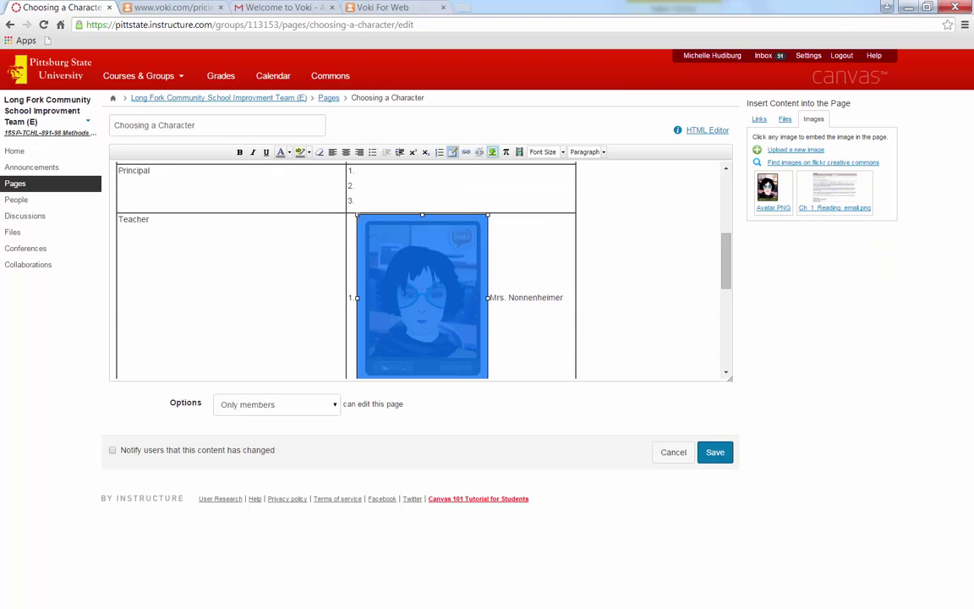
left_click_drag(353, 210, 463, 322)
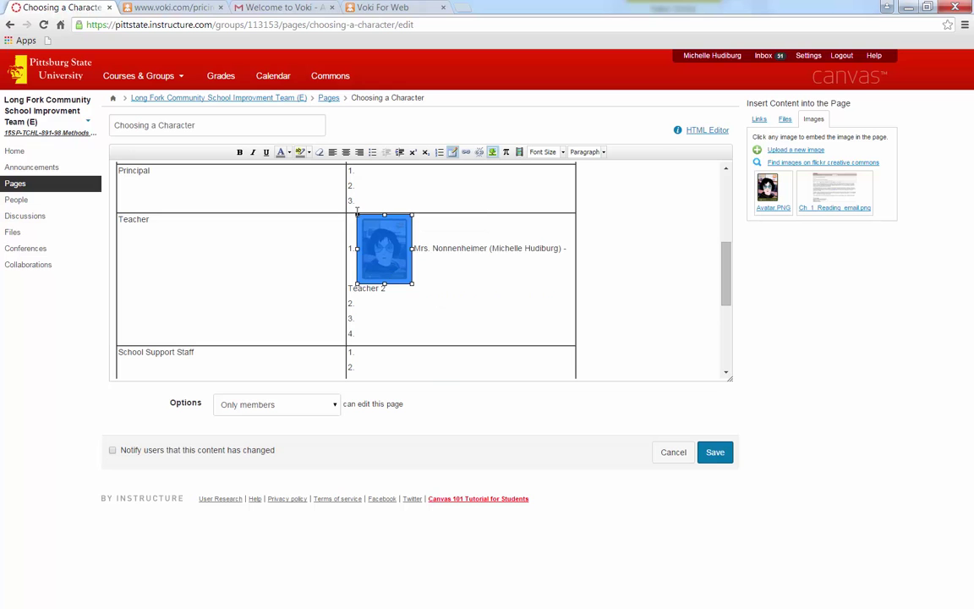
left_click_drag(355, 215, 382, 245)
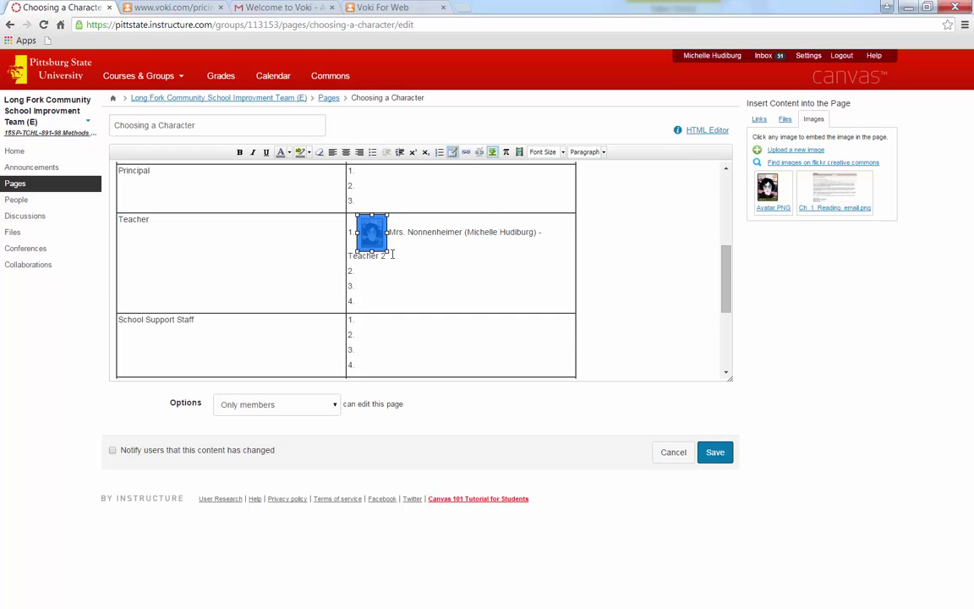
left_click(402, 254)
left_click(371, 234)
left_click_drag(386, 250, 406, 277)
left_click(454, 280)
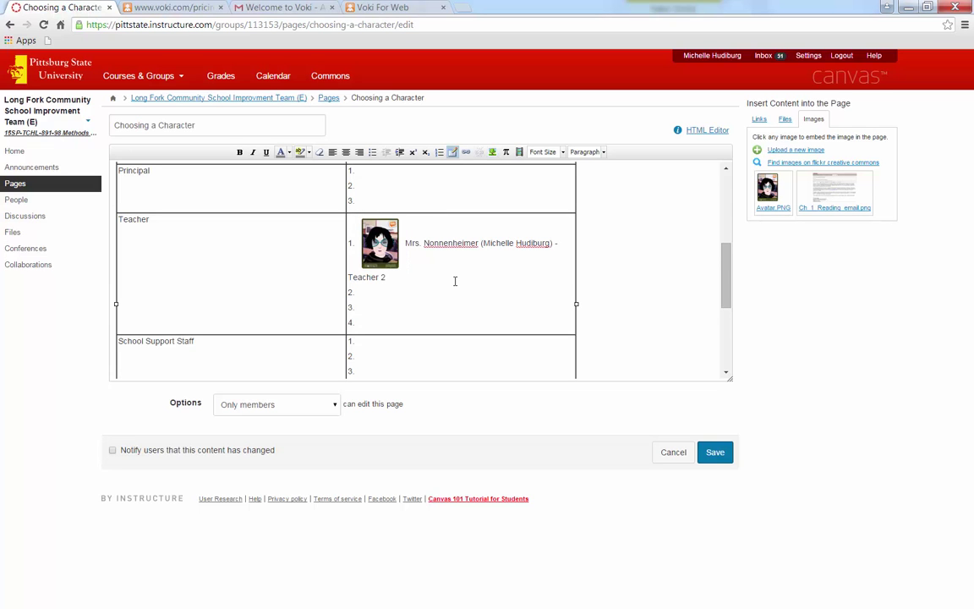
left_click(714, 452)
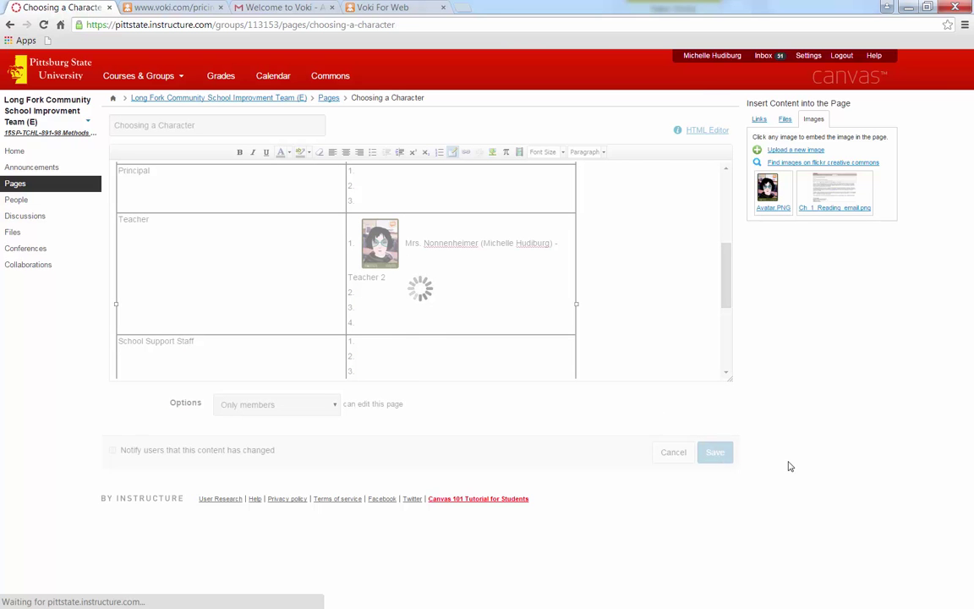
scroll(789, 464, "down", 4)
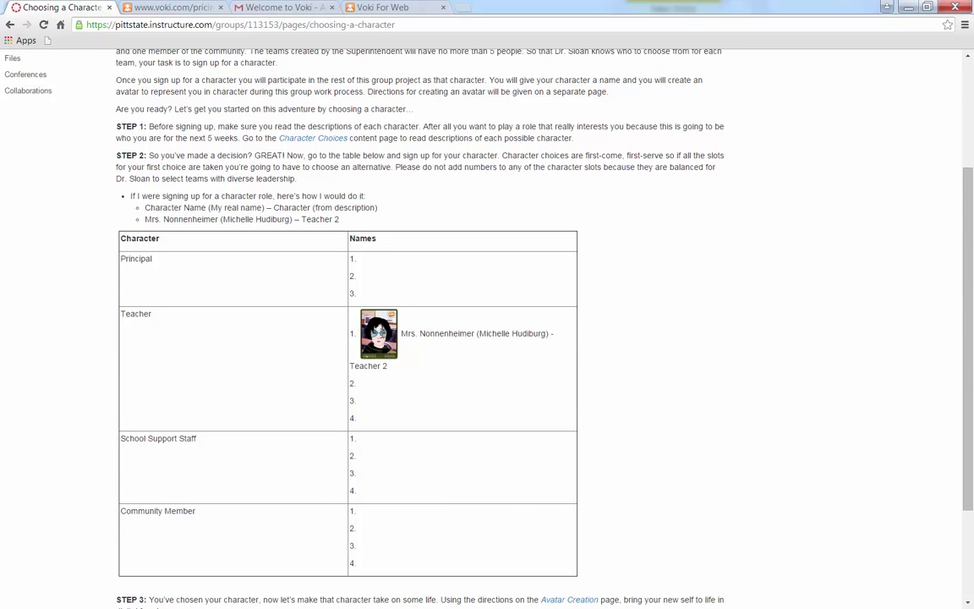
Check the saved Canvas sign-up table with the avatar, then return to the Voki For Web tab
scroll(681, 371, "down", 1)
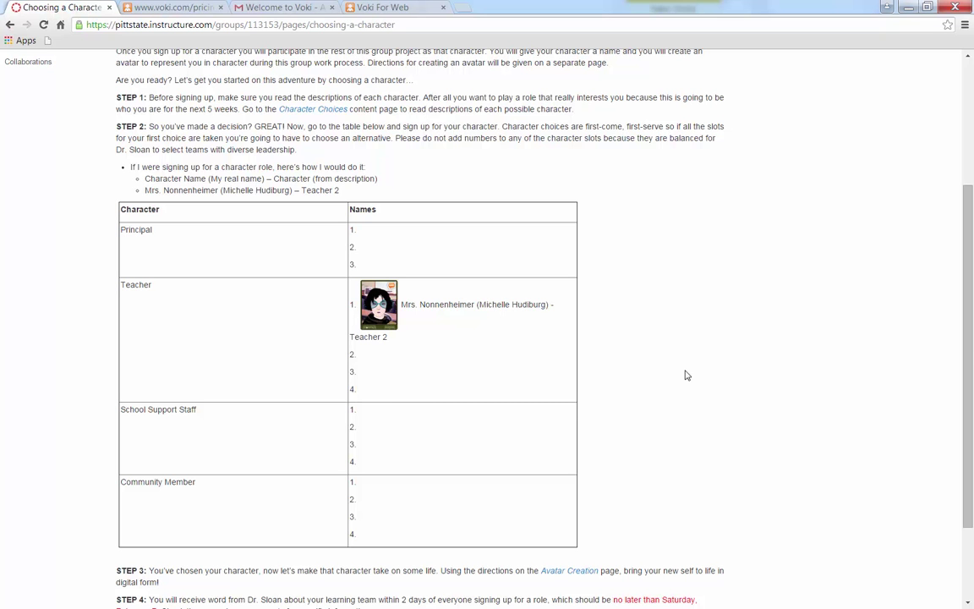
scroll(686, 375, "up", 1)
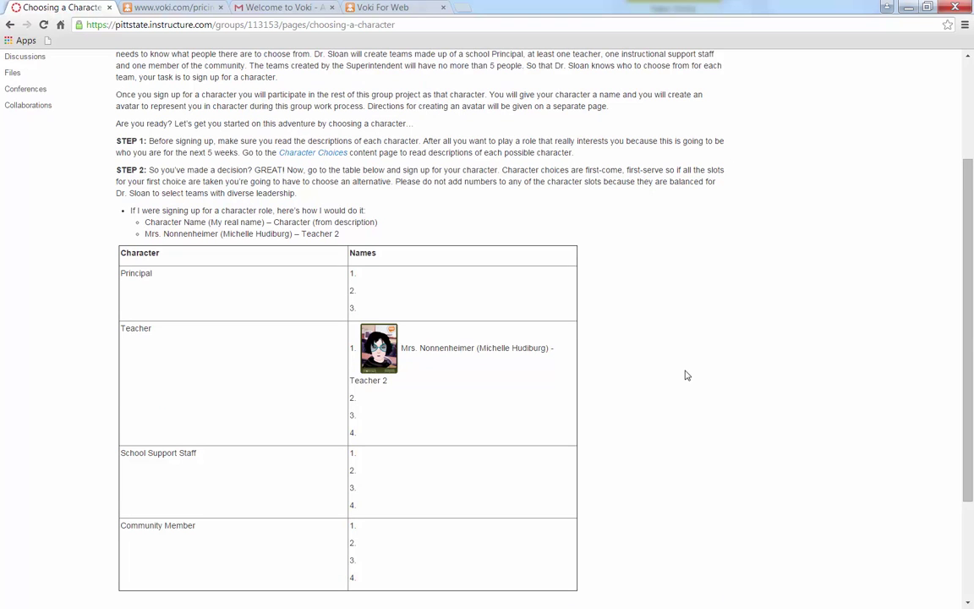
left_click(385, 8)
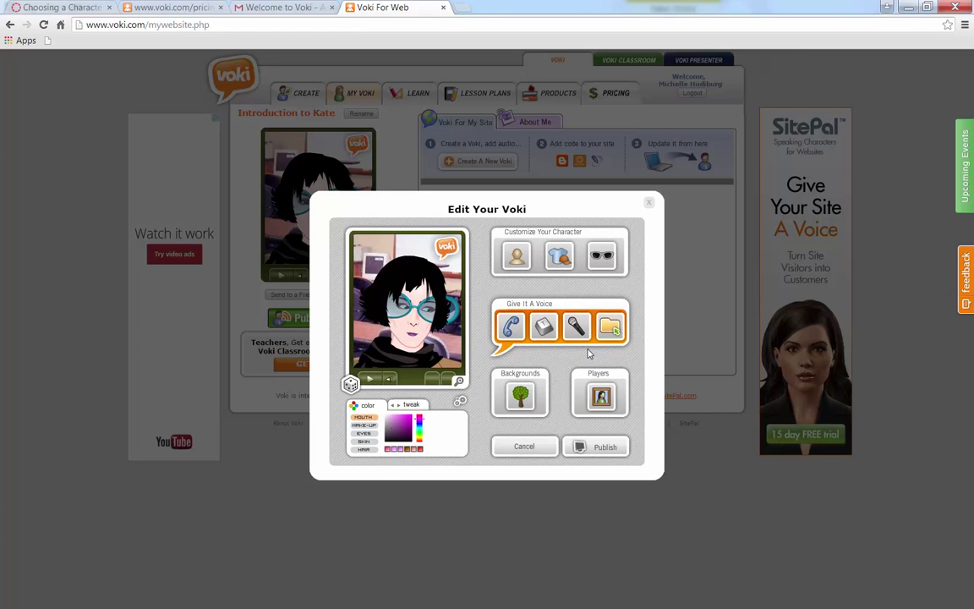
Change Kate's spoken text to 'This is me again.', preview it, and republish the avatar
left_click(545, 330)
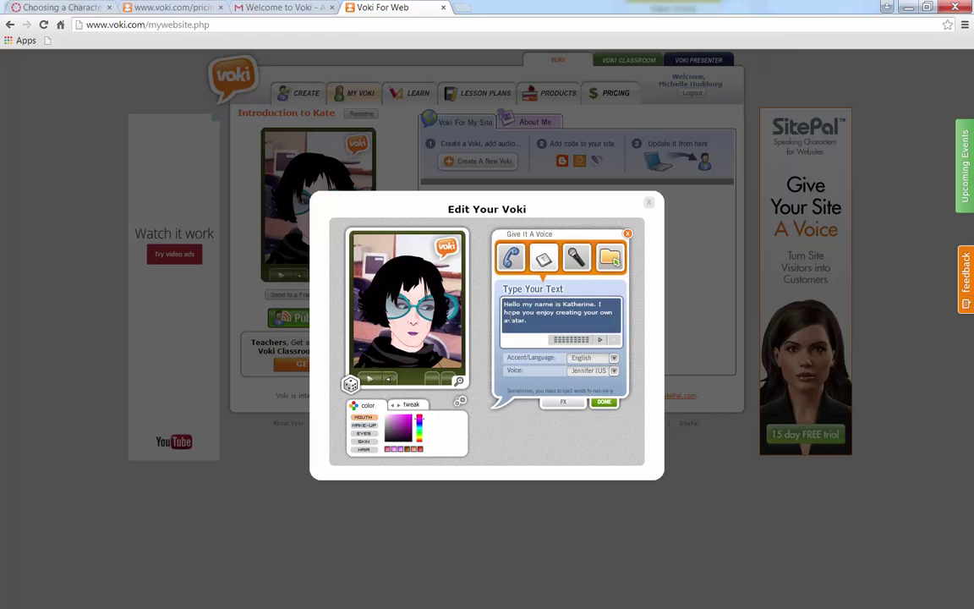
left_click_drag(532, 322, 505, 306)
key("BackSpace")
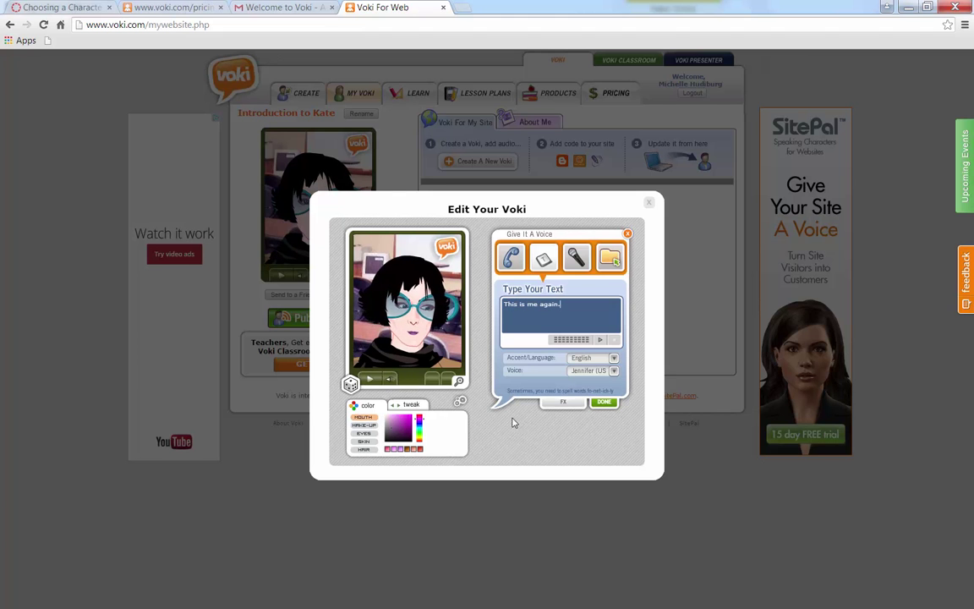
left_click(369, 379)
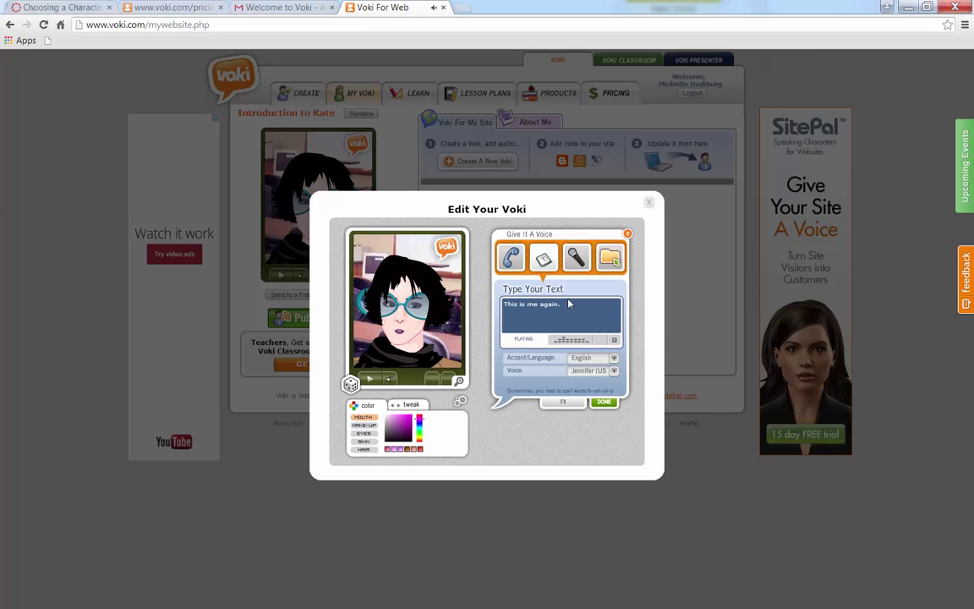
left_click(603, 402)
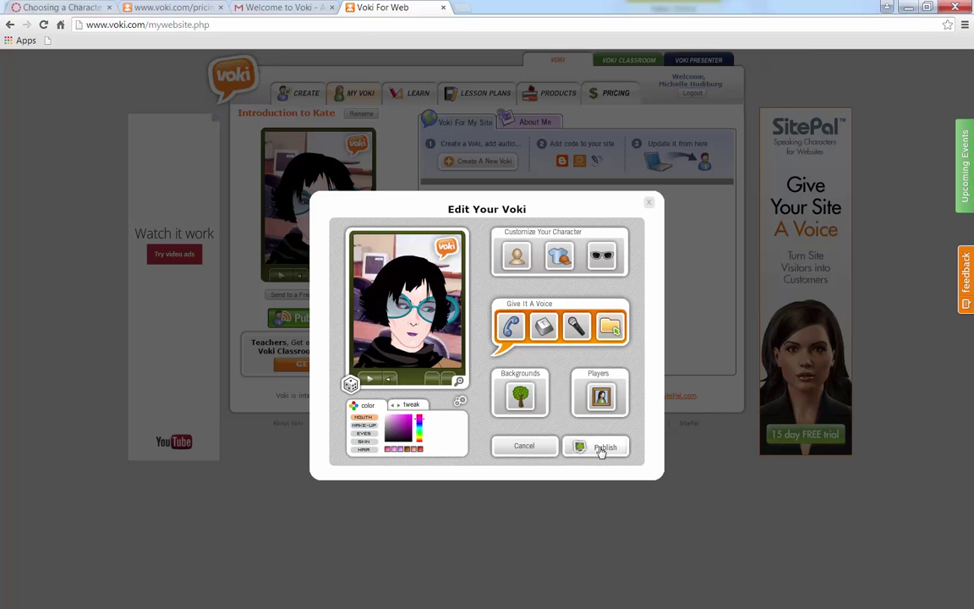
left_click(600, 451)
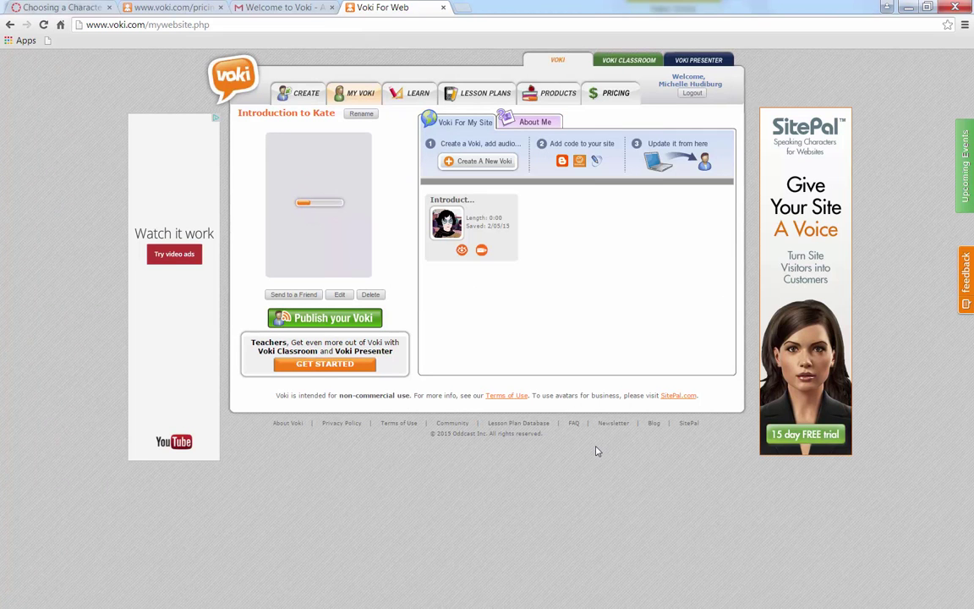
Play and pause the republished Kate avatar on My Voki to hear its new line
left_click(281, 275)
left_click(282, 279)
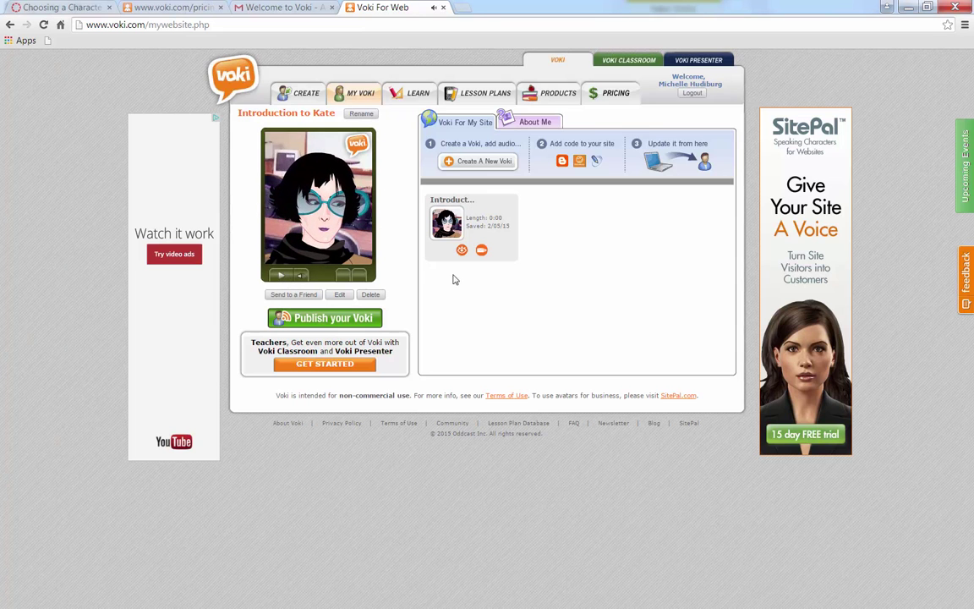